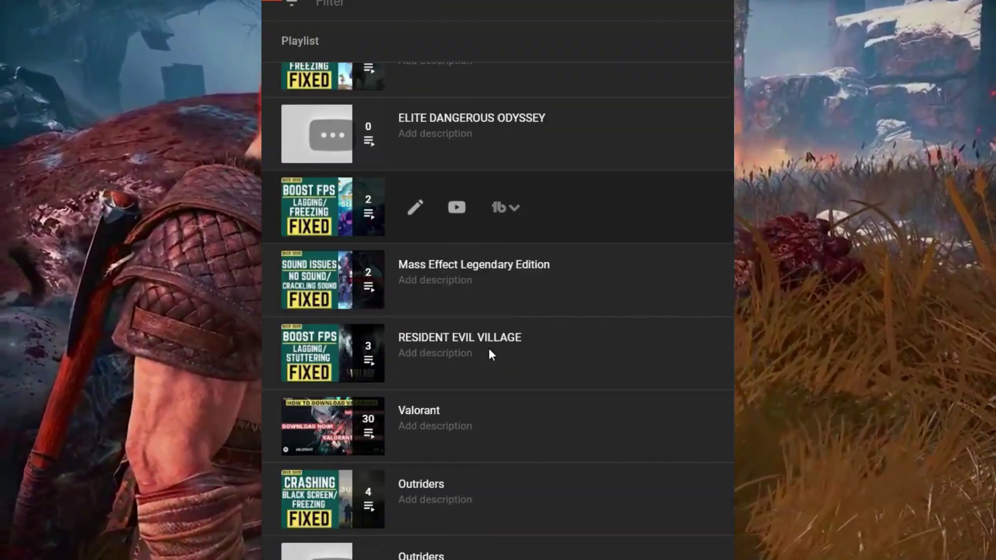
scroll(490, 354, down, 1)
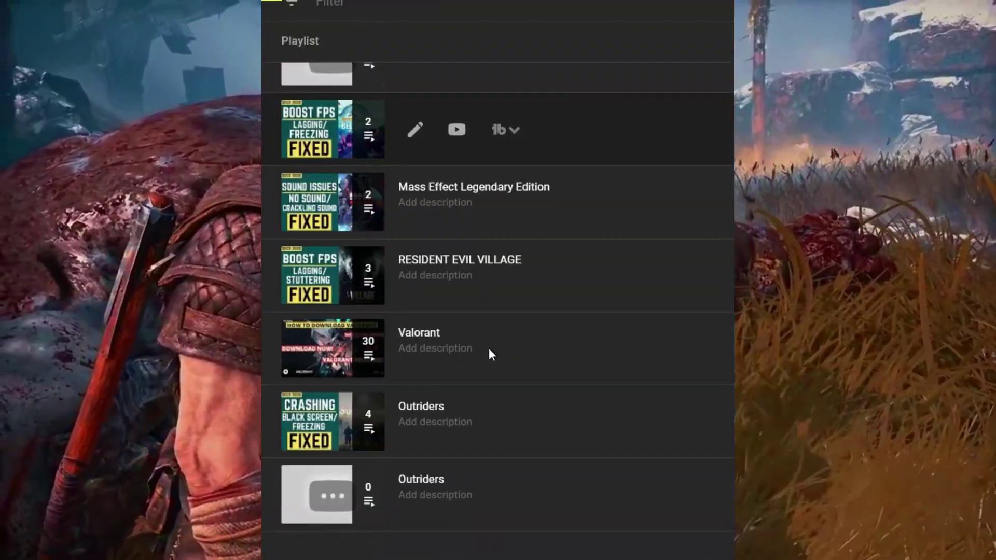
scroll(489, 347, up, 6)
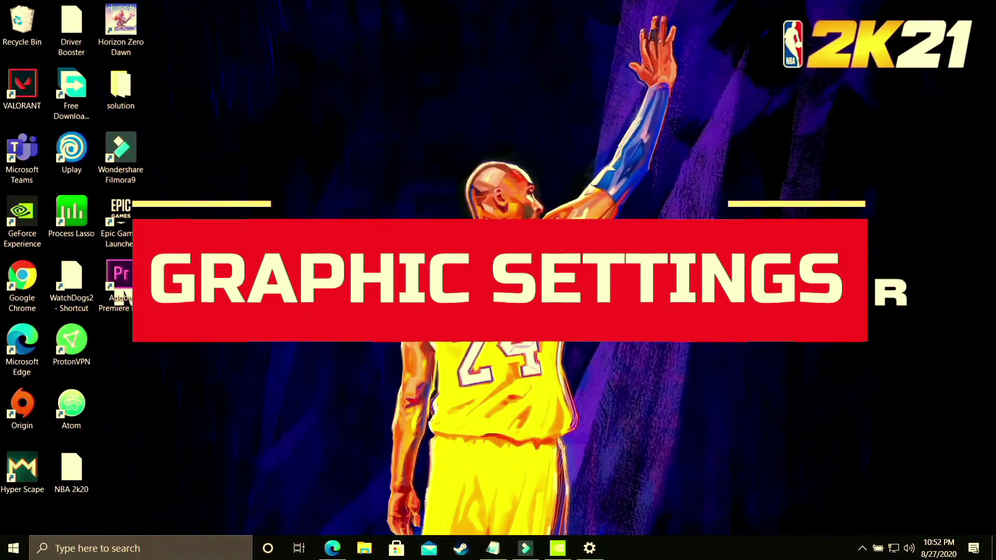
Find and open the Windows Graphics settings and make sure hardware-accelerated GPU scheduling is switched on
click(144, 540)
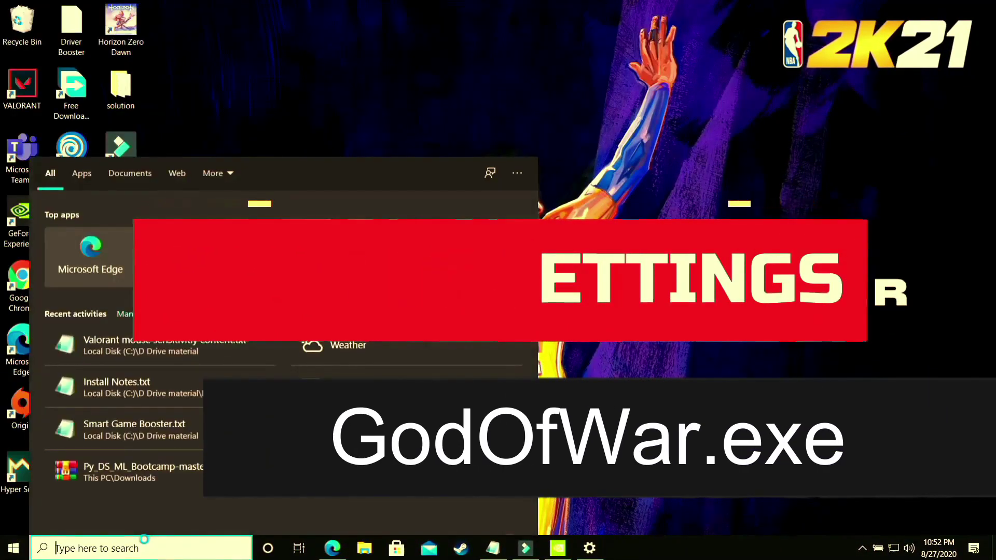
text(Graphic)
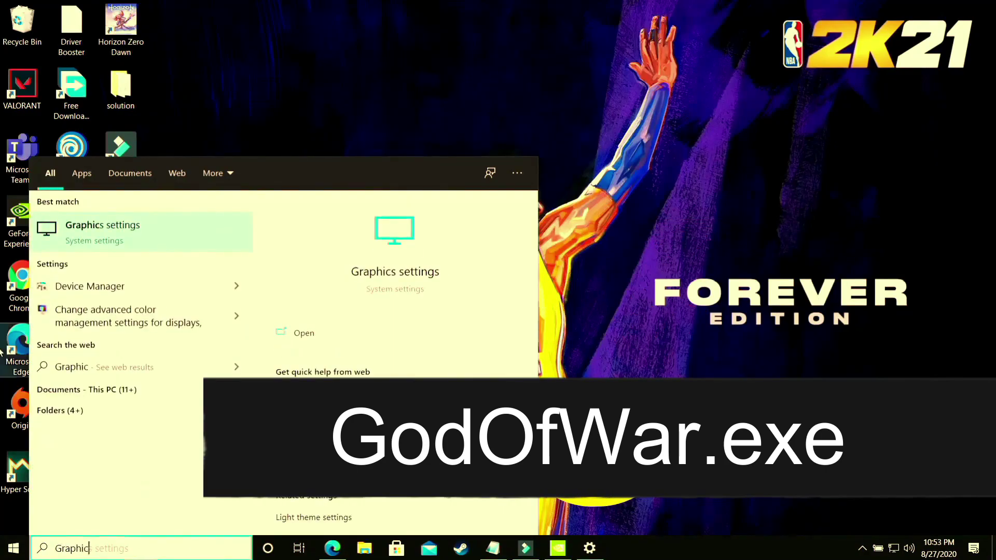
click(105, 243)
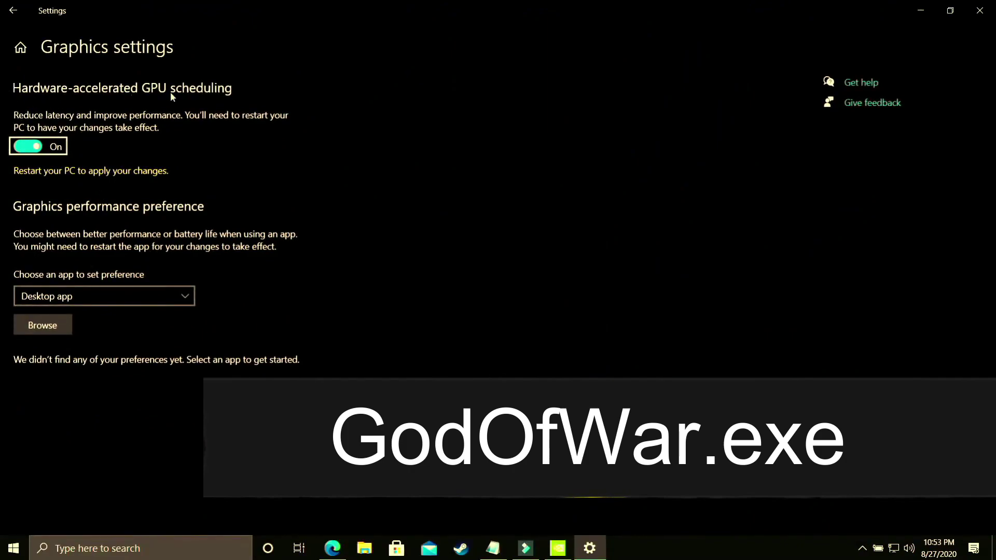
click(28, 147)
click(30, 147)
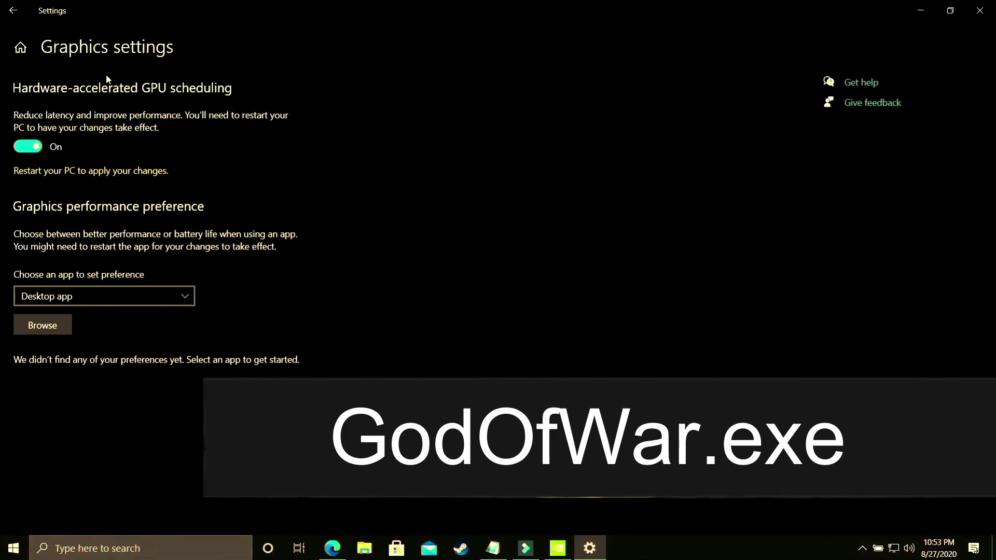
Add the desktop app NBA2K20 from the Steam NBA 2K20 folder to the graphics performance preference list
click(70, 295)
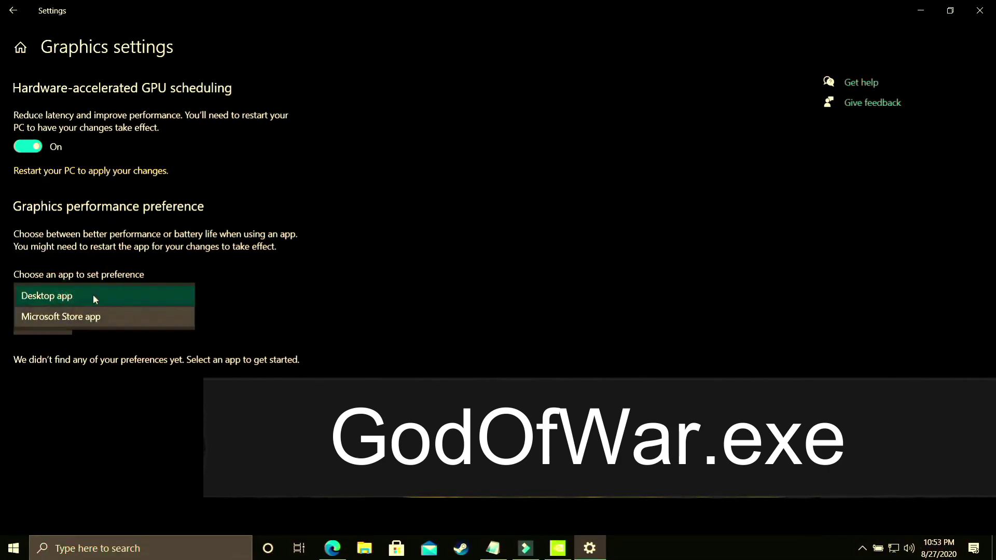
click(45, 295)
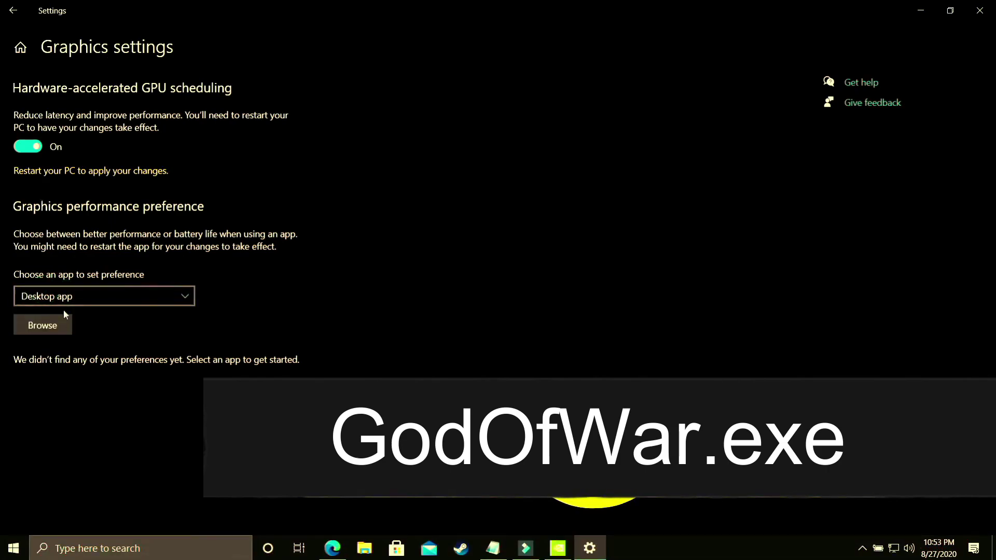
click(44, 328)
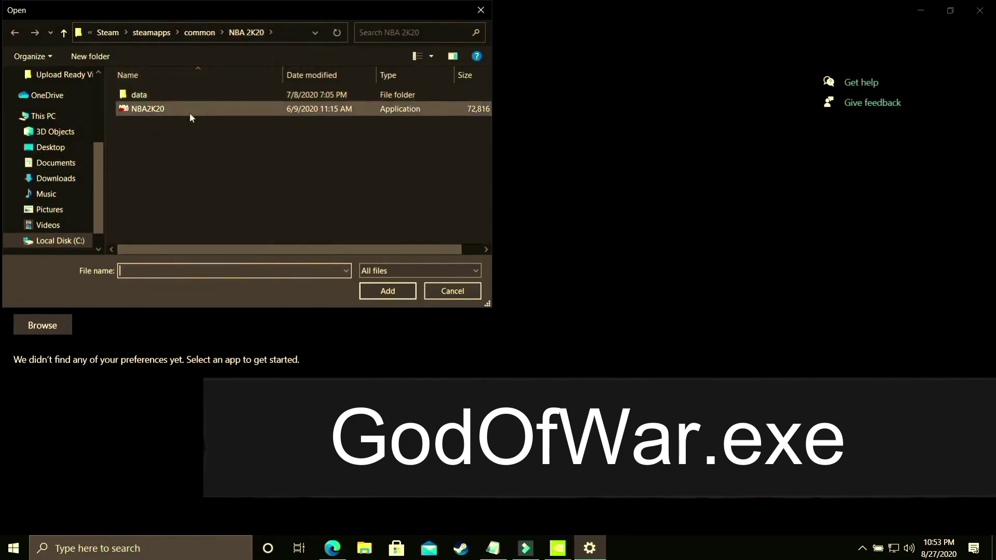
double_click(156, 109)
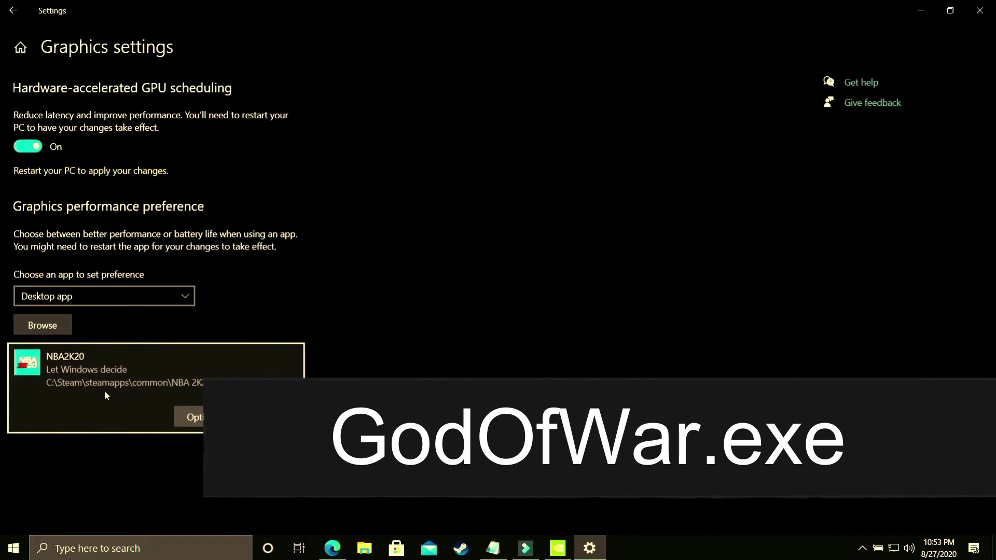
Set the graphics preference of NBA2K20 to High performance, save it and return to the desktop
click(191, 418)
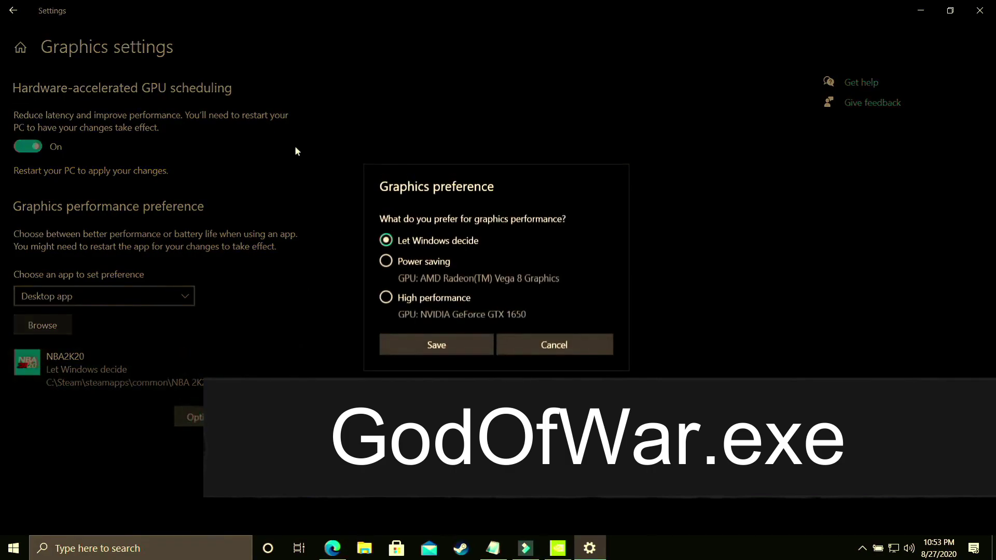
click(386, 300)
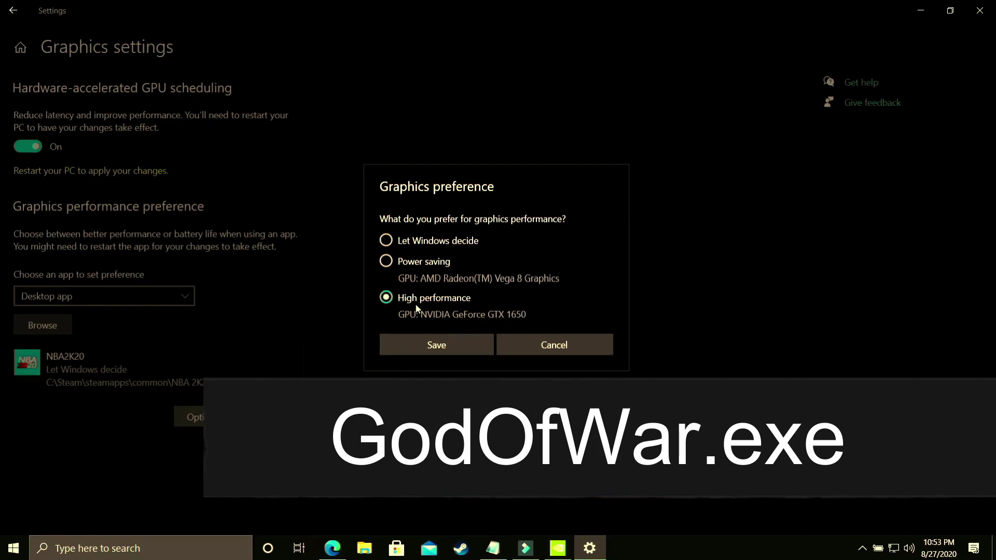
click(431, 343)
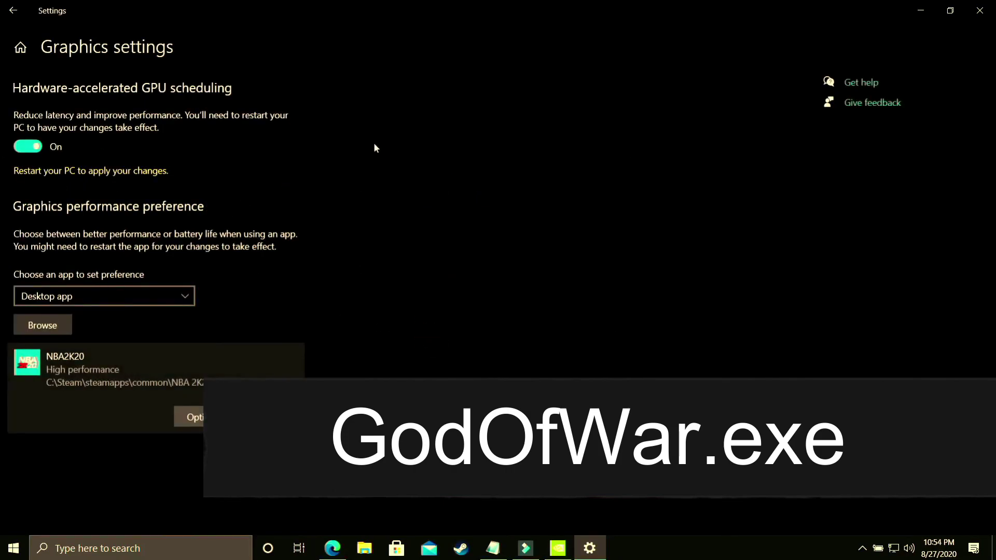
key(super+d)
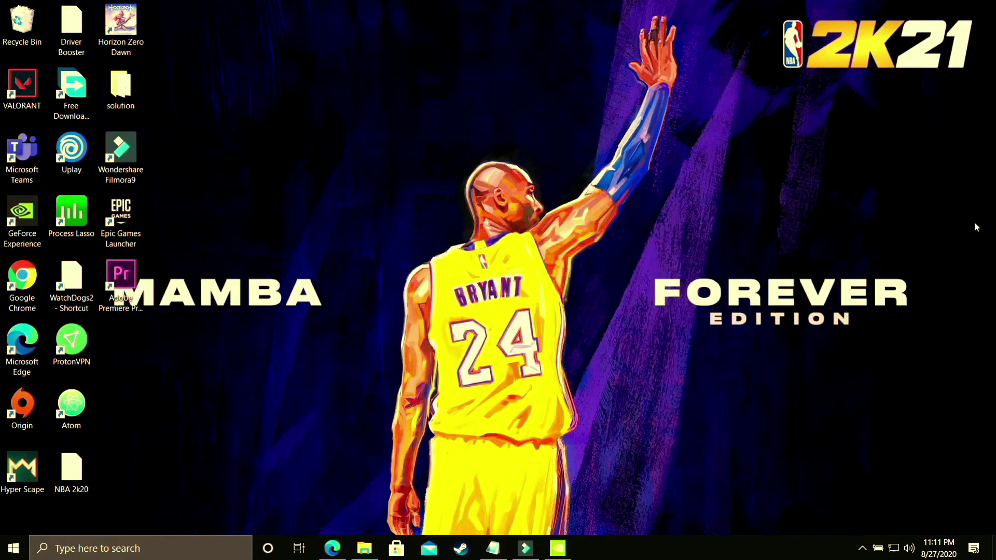
Open NVIDIA Control Panel, look at the global 3D settings and bring up the program-specific 3D settings
right_click(473, 233)
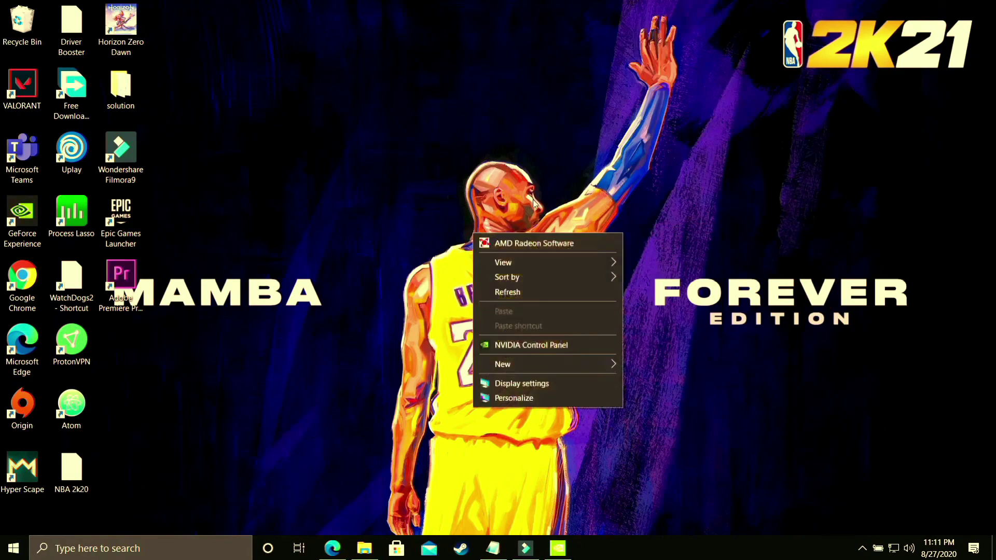
click(555, 346)
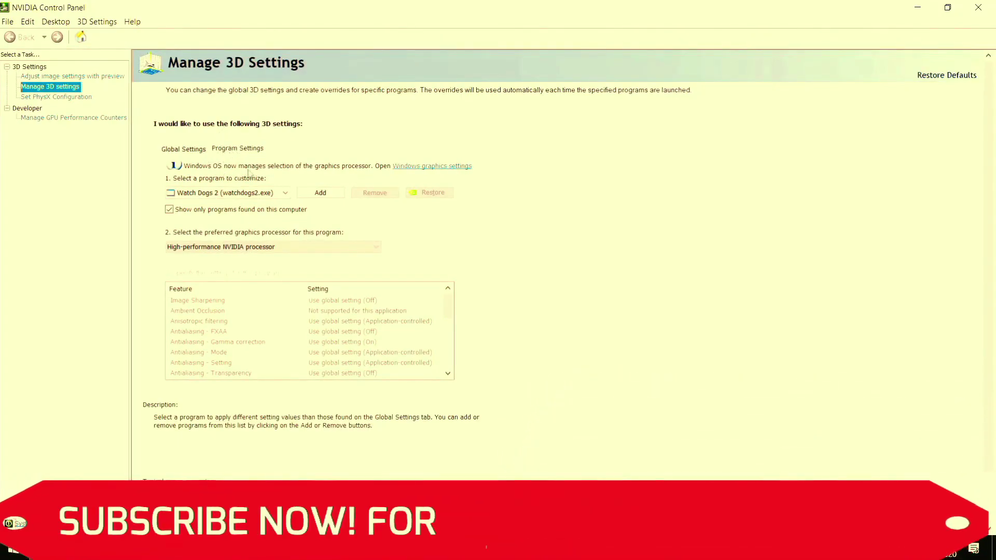
click(183, 149)
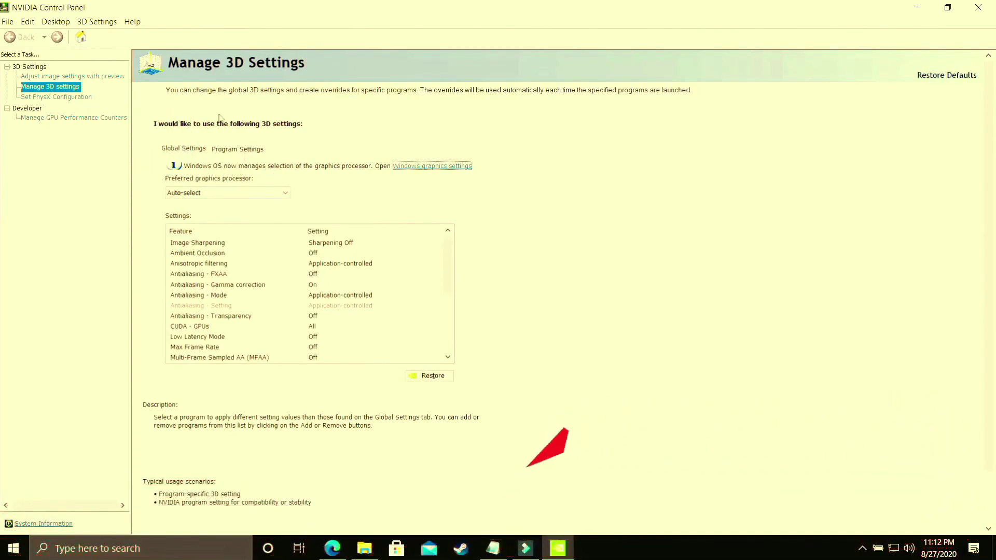
click(246, 156)
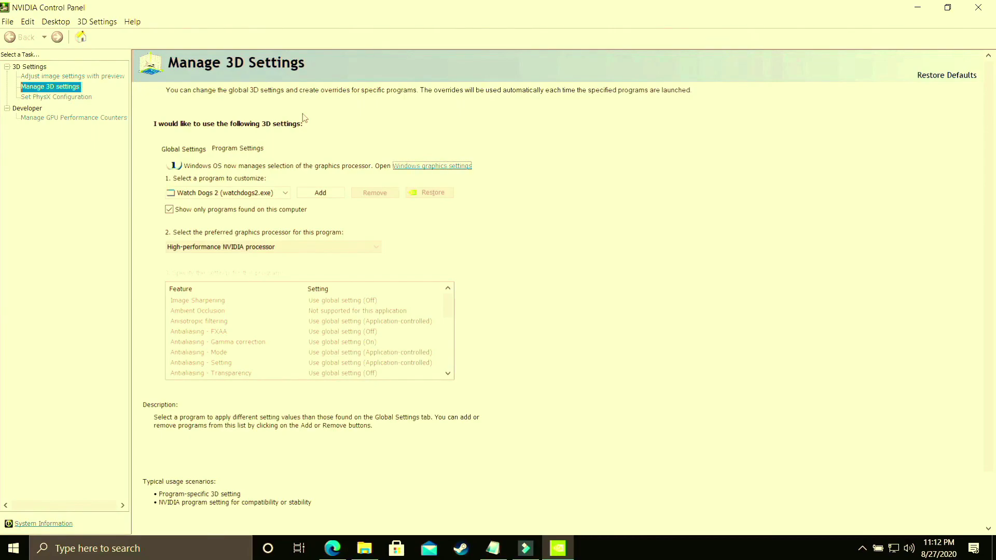
Set the preferred graphics processor for NBA 2K20 (nba2k20.exe) to High-performance NVIDIA processor
click(221, 194)
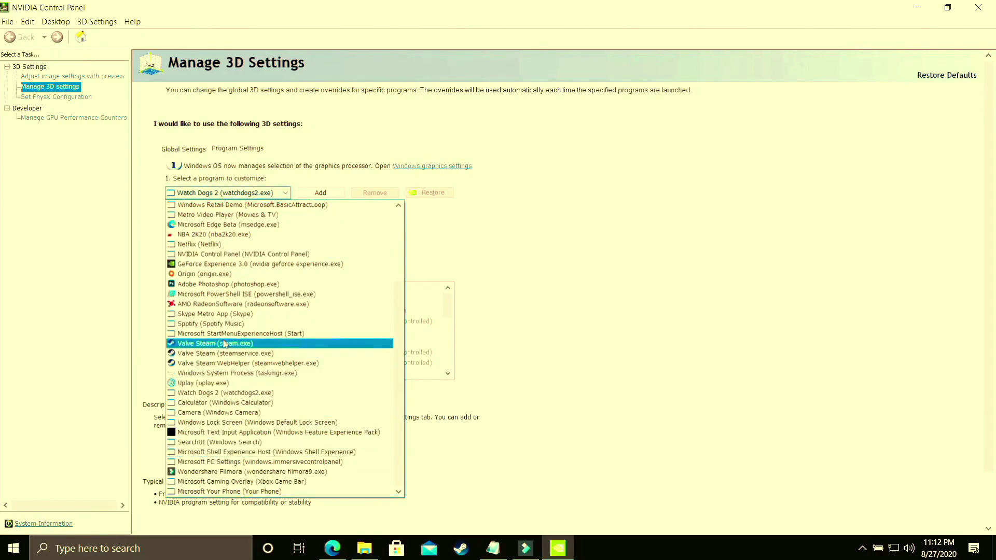
click(239, 236)
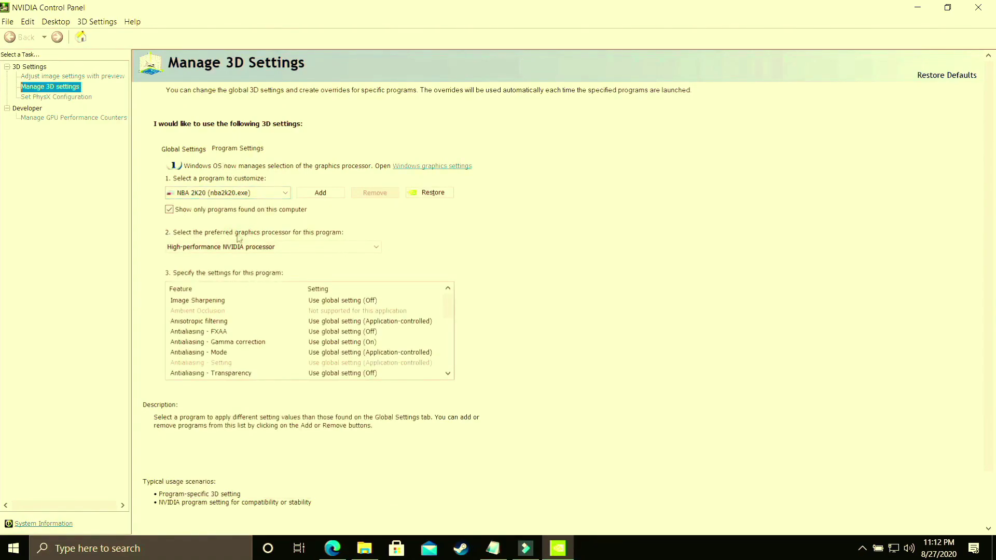
click(213, 252)
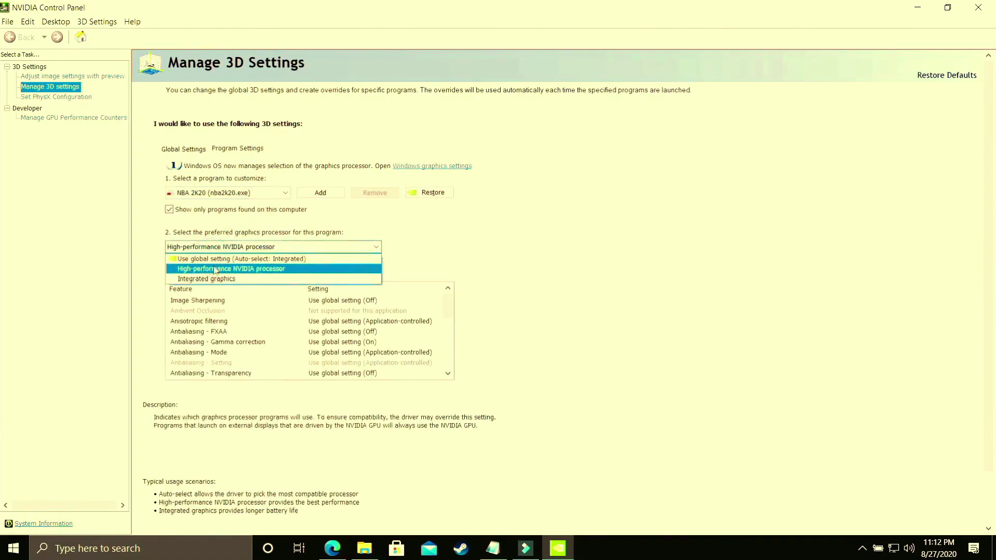
click(231, 269)
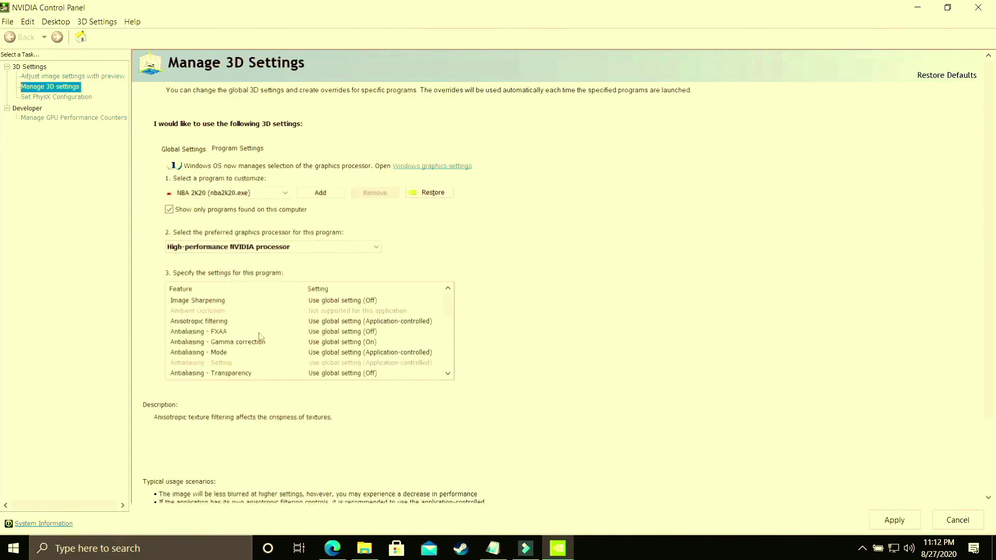
Set the power management mode for NBA 2K20 to Prefer maximum performance
scroll(258, 338, down, 1)
scroll(258, 338, down, 1)
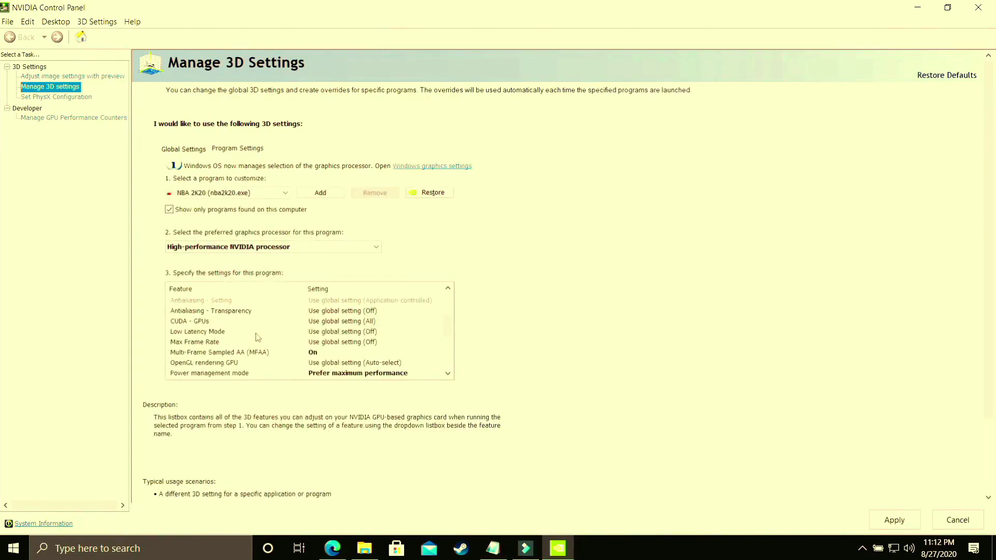
click(242, 373)
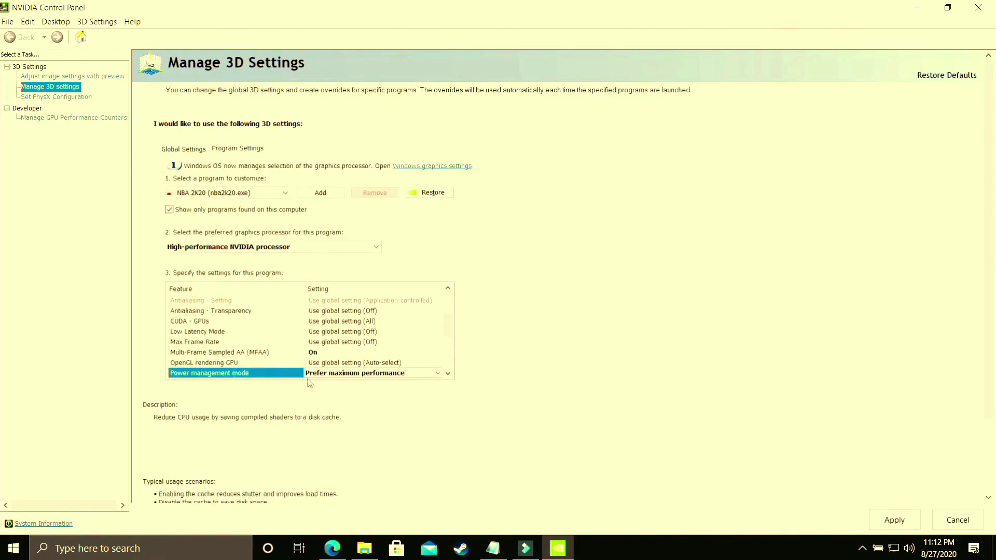
click(332, 374)
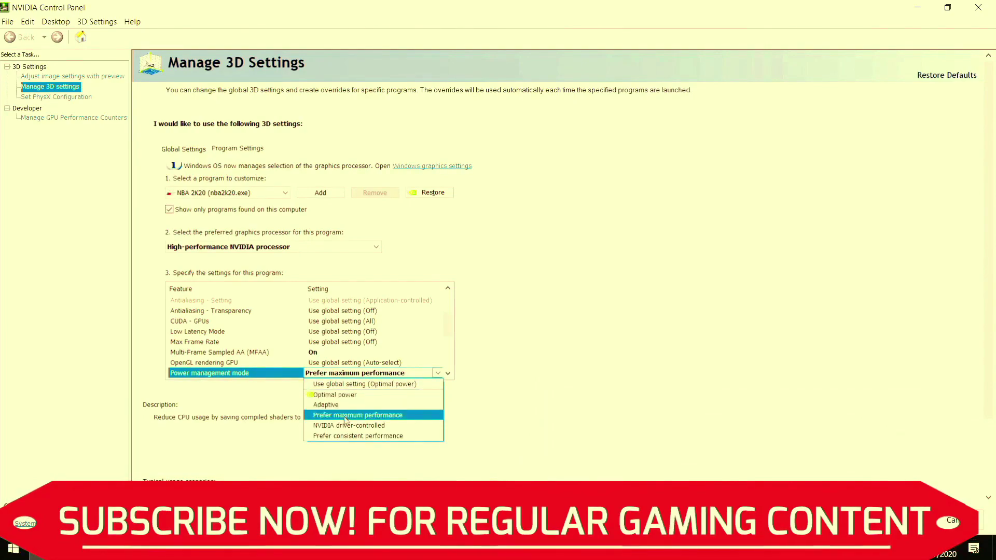
click(372, 415)
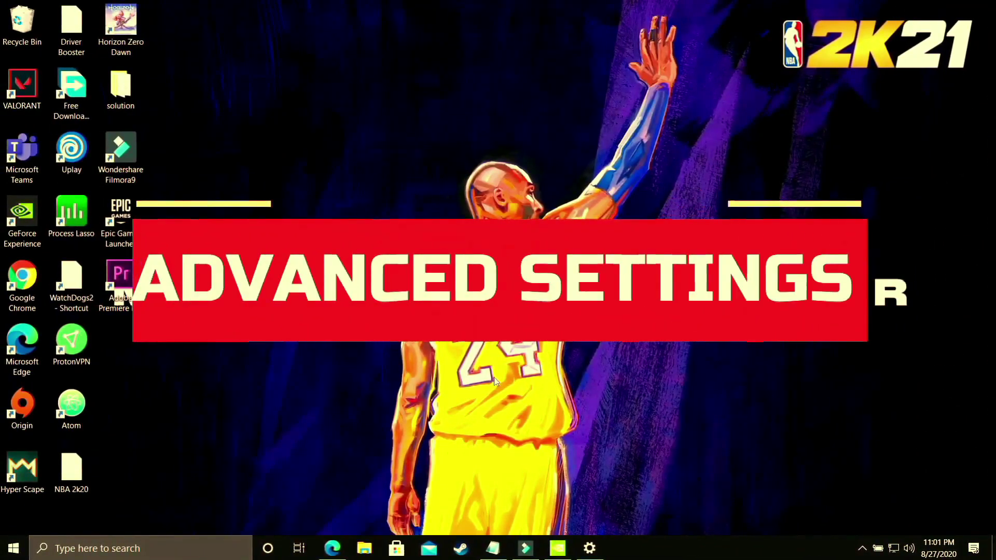
Open the advanced system performance options from the properties of This PC and apply Adjust for best performance to the visual effects
click(381, 547)
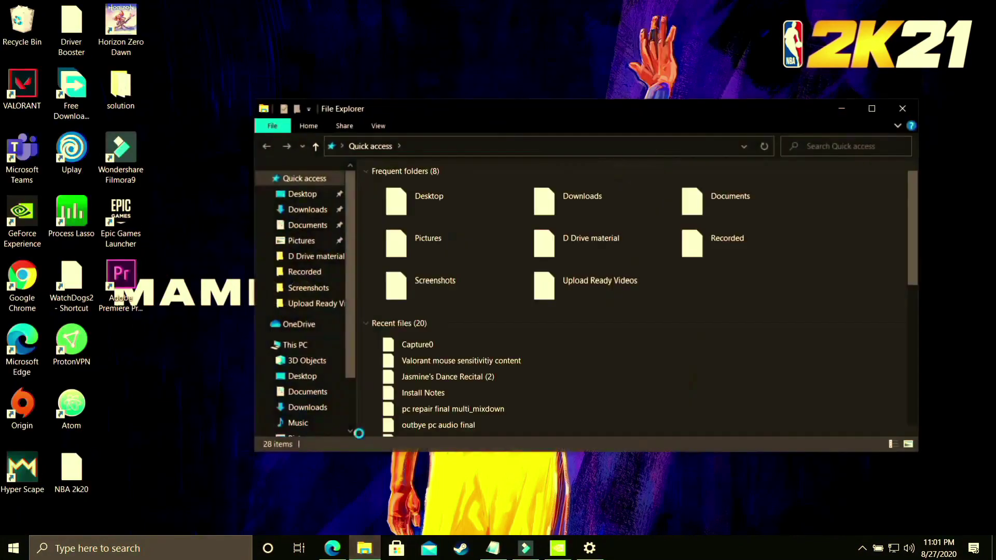
right_click(310, 347)
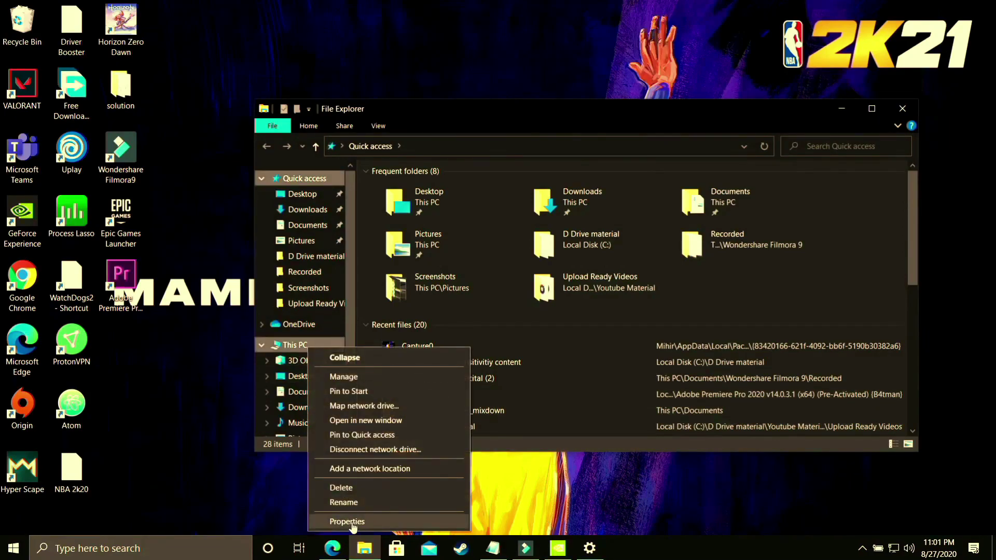
click(348, 521)
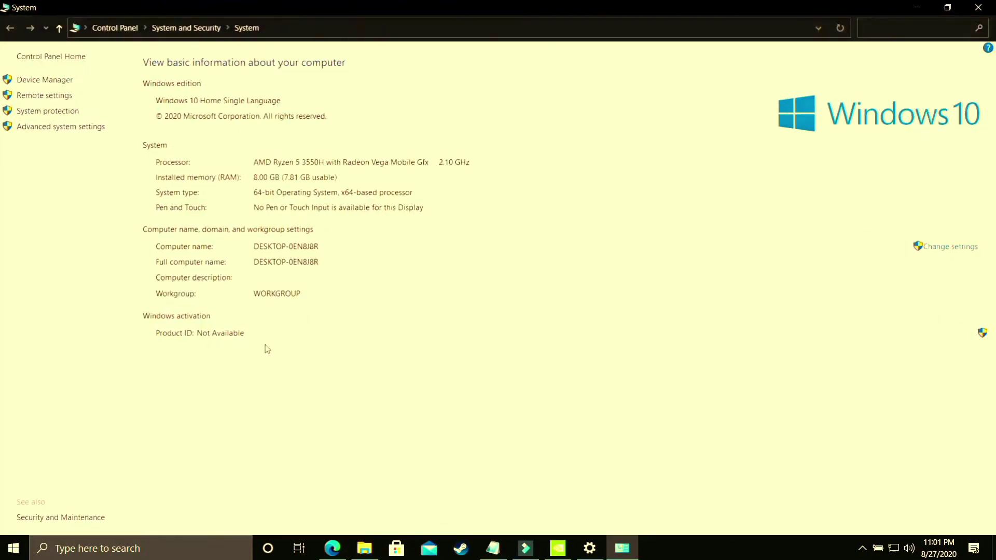
click(70, 136)
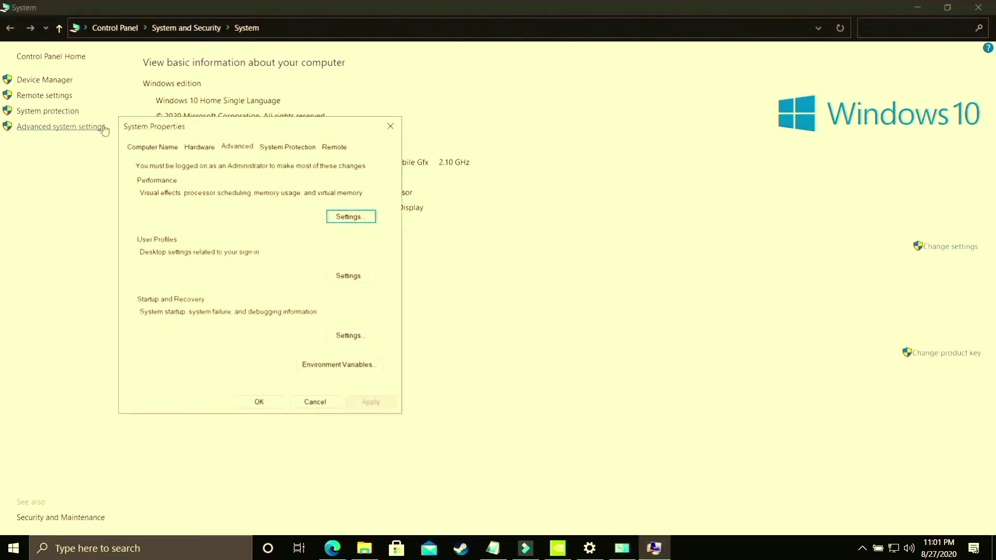
click(344, 218)
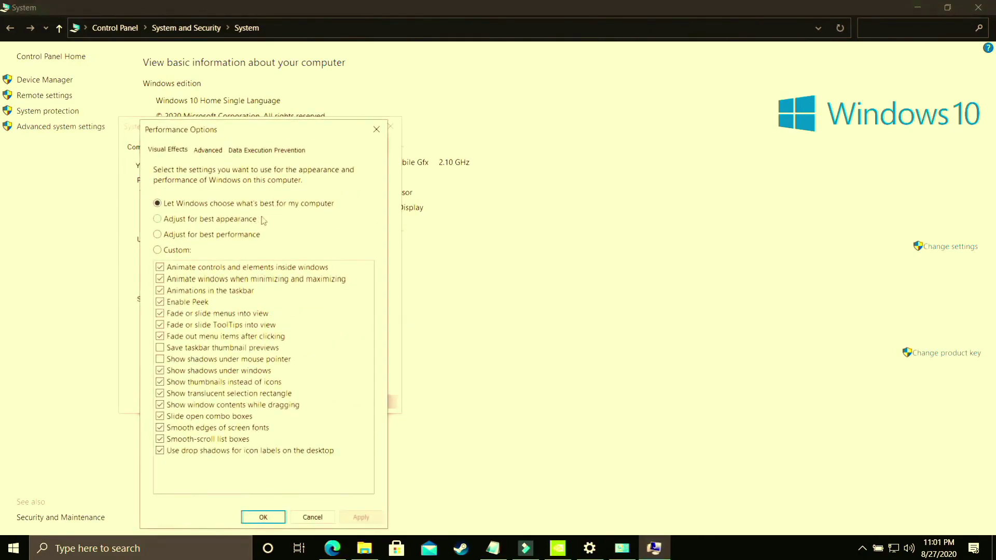
click(191, 236)
click(355, 517)
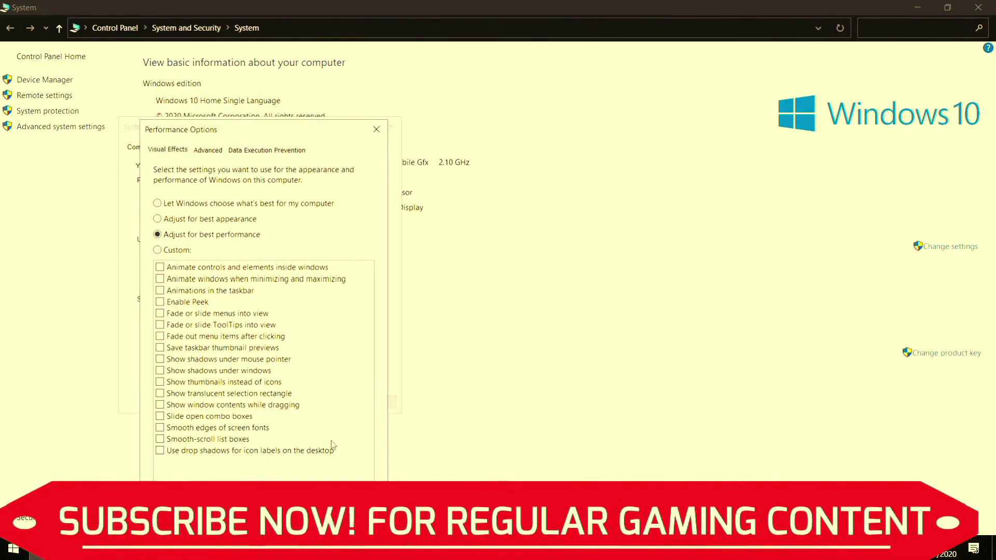
Set processor scheduling in the advanced performance options to favour Programs
click(209, 150)
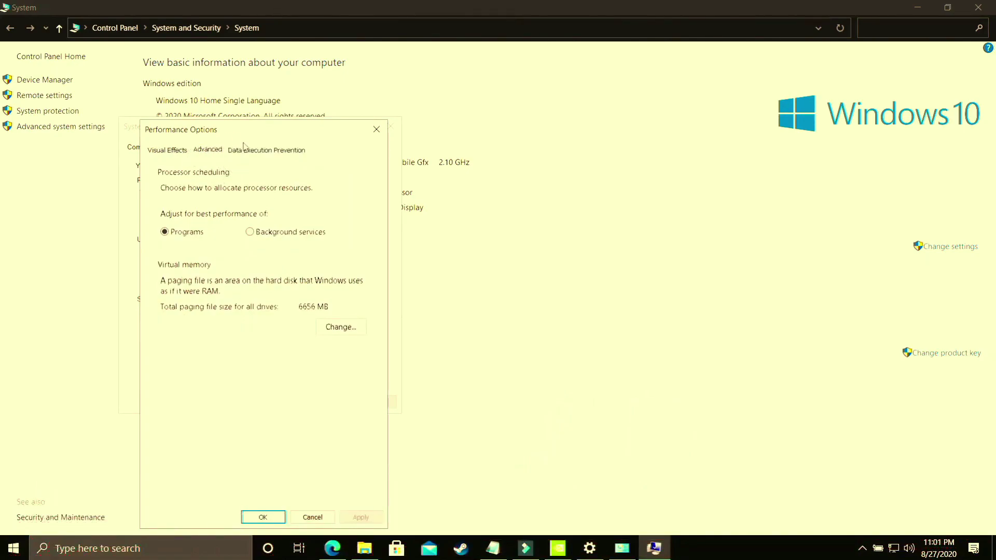
click(251, 234)
click(175, 236)
Turn off automatic paging file management and give drive C: a custom paging file with an initial size of 1896 MB
click(340, 328)
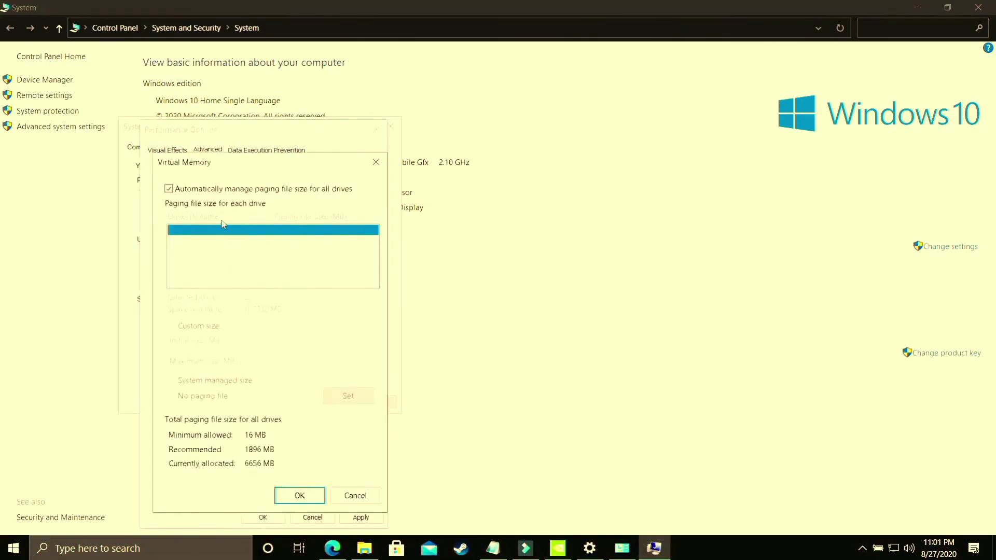
click(169, 189)
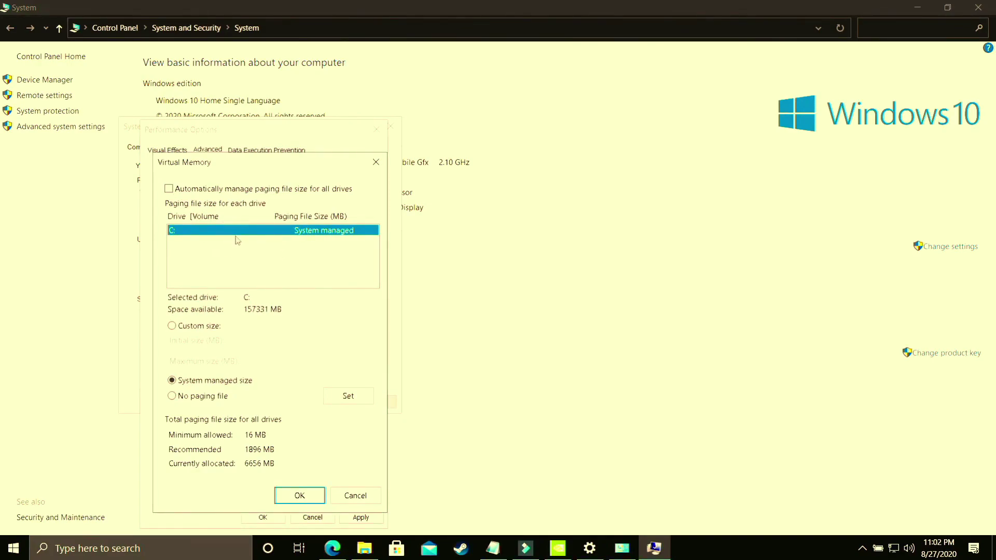
click(207, 327)
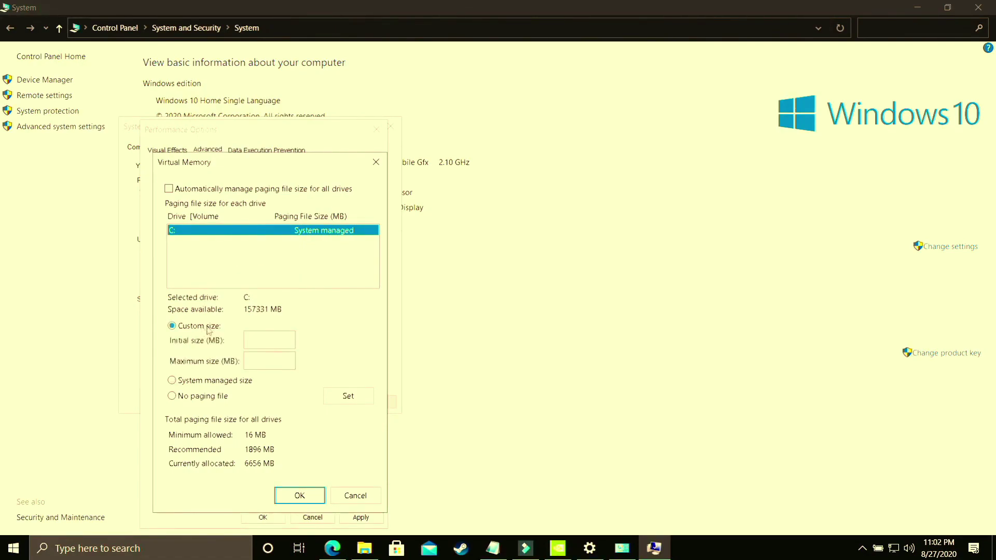
click(269, 341)
text(1896)
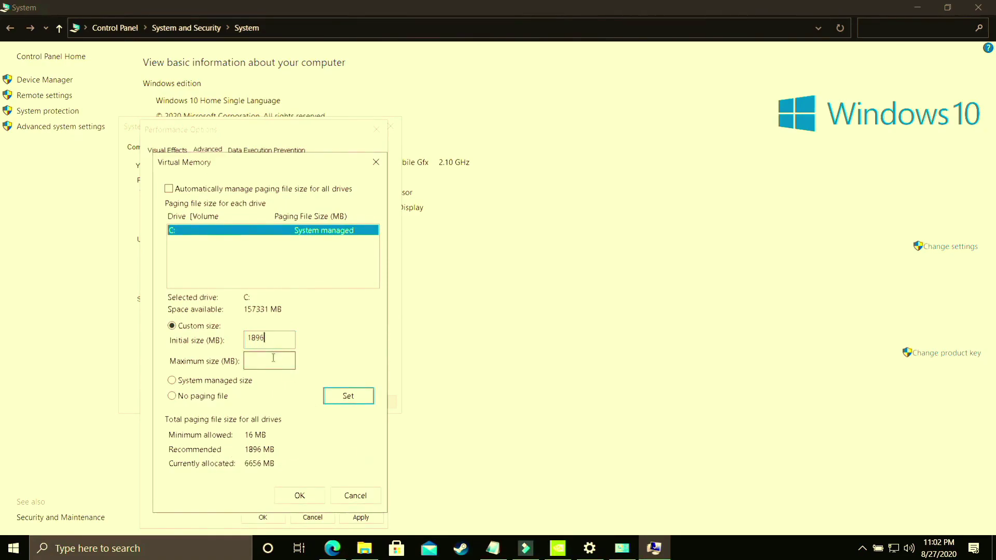
Open Calculator to compute 8 × 1024 and set the paging file's maximum size to 8192 MB
click(271, 359)
click(154, 545)
text(calcu)
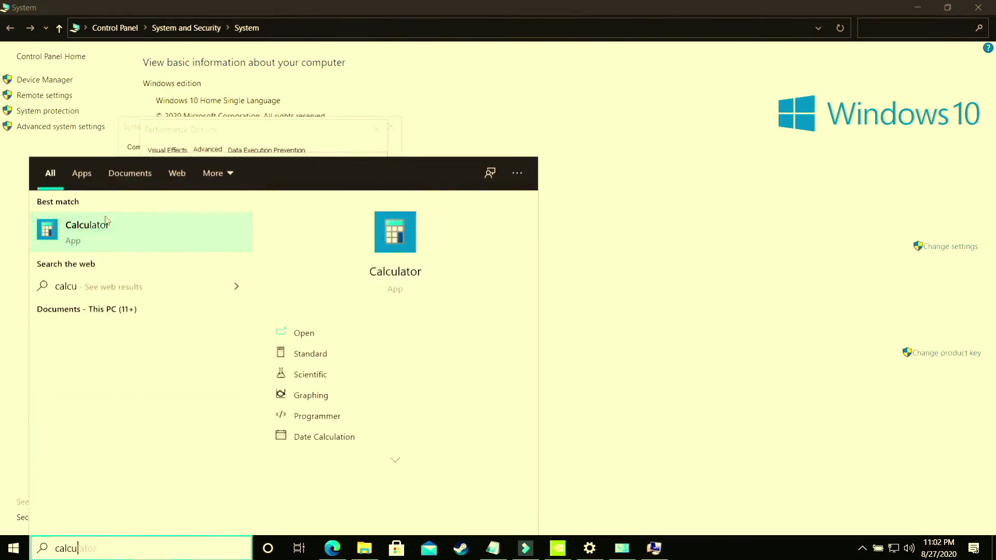
click(190, 227)
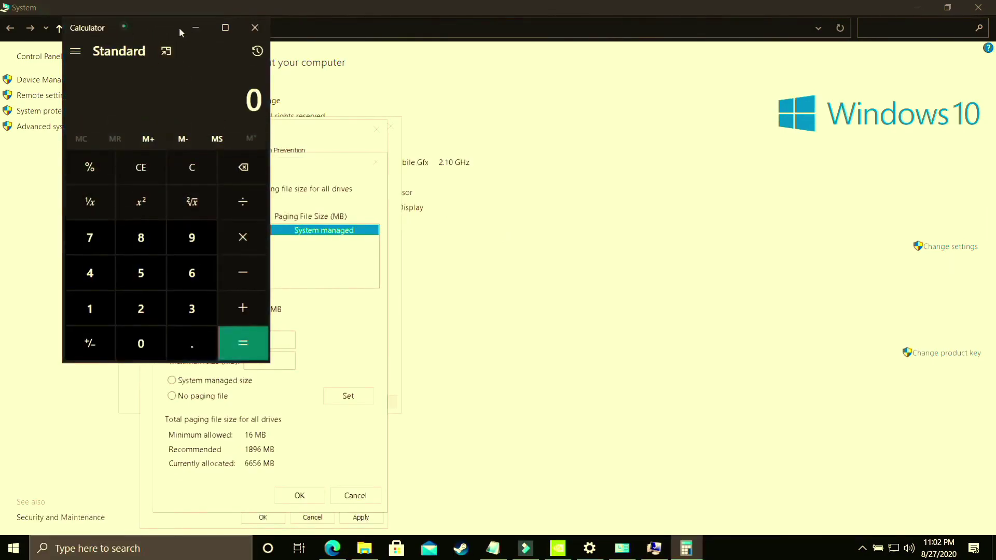
drag(126, 31, 609, 118)
text(8*102)
text(4)
key(Return)
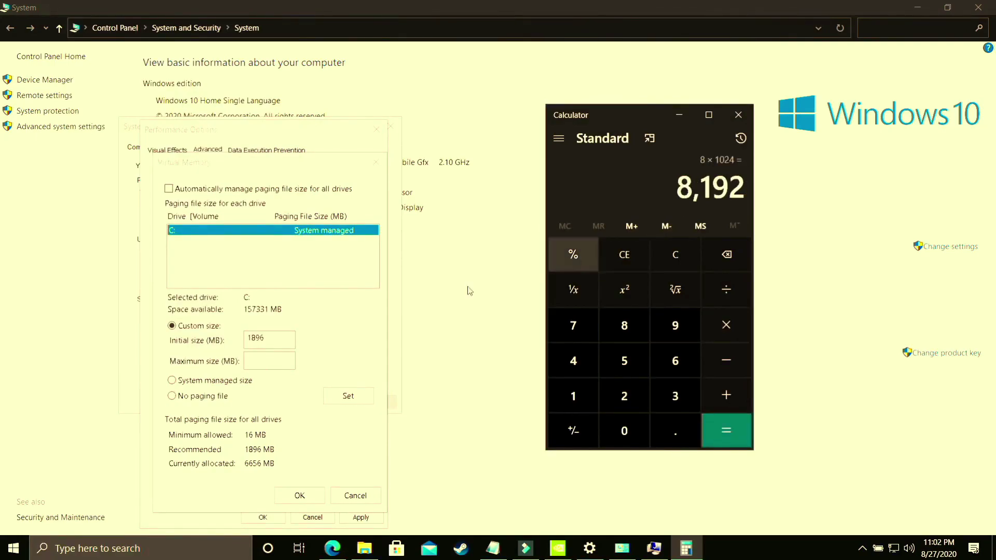
click(270, 361)
text(8192)
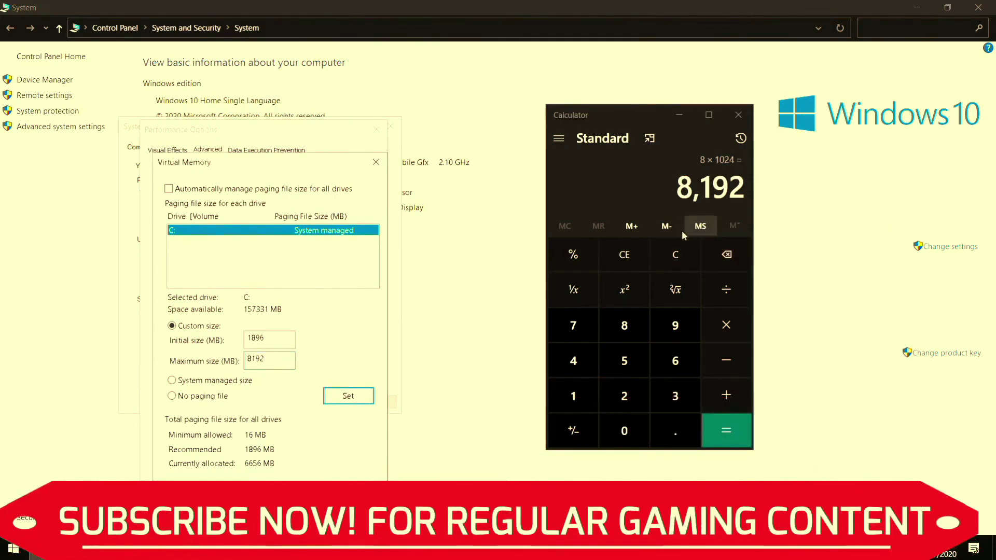
Compute 16 × 1024 and 12 × 1024 in Calculator as alternative maximum sizes, then close Calculator
click(669, 257)
text(16)
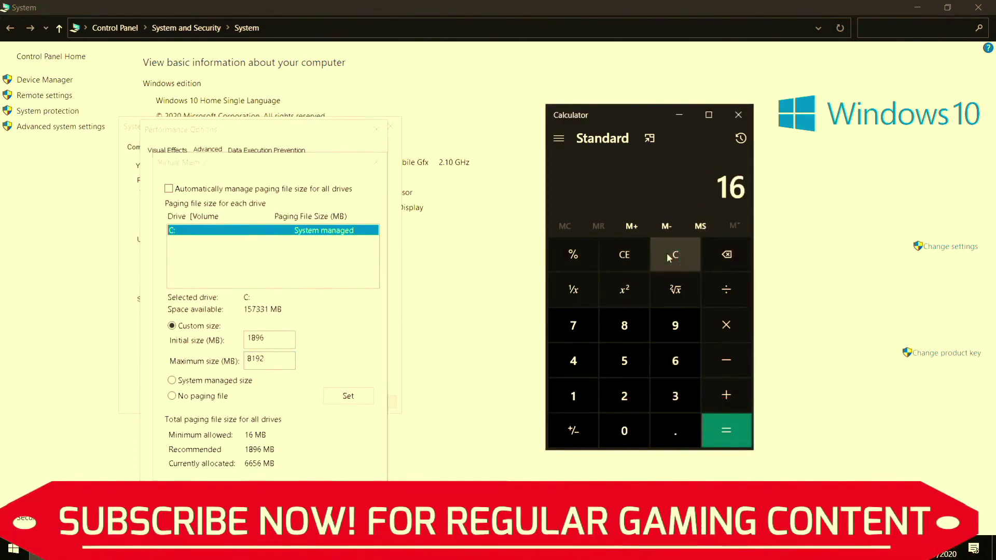
text( × 1024)
key(Return)
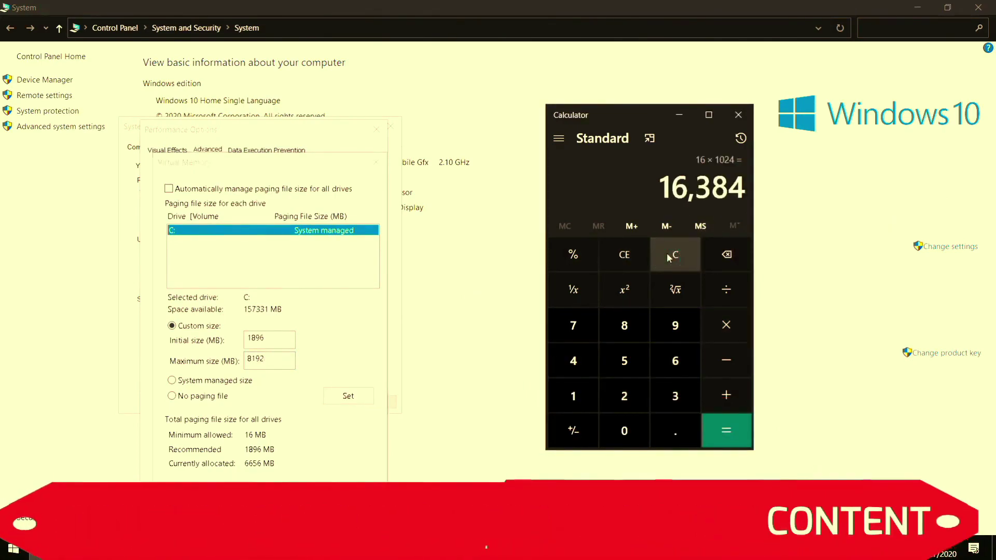
click(276, 363)
double_click(276, 363)
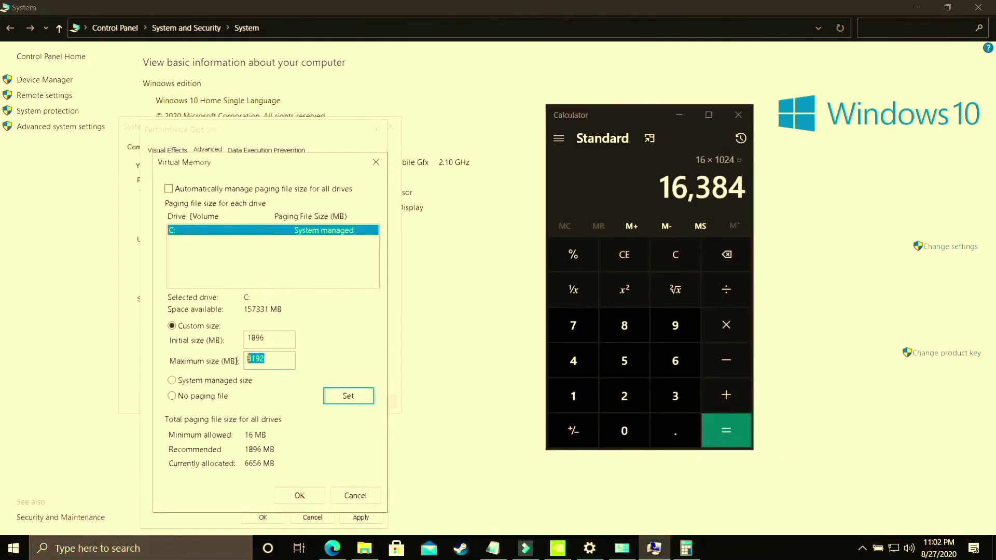
click(676, 257)
text(12*1024)
key(Return)
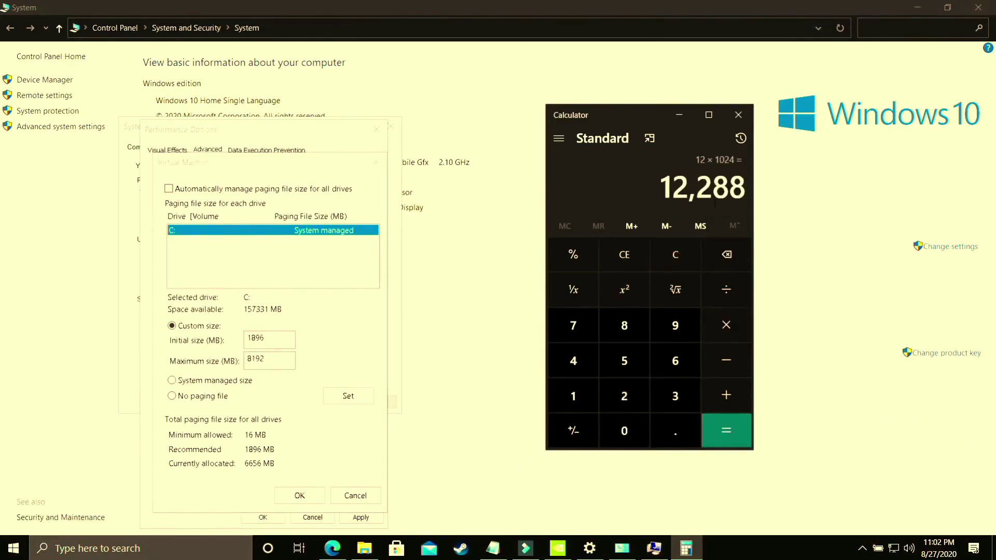
click(208, 367)
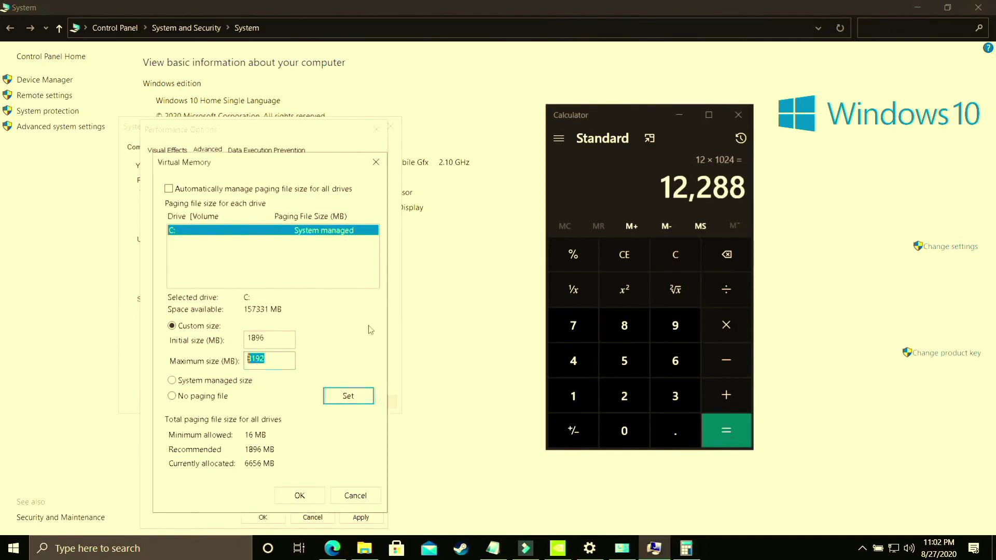
click(738, 114)
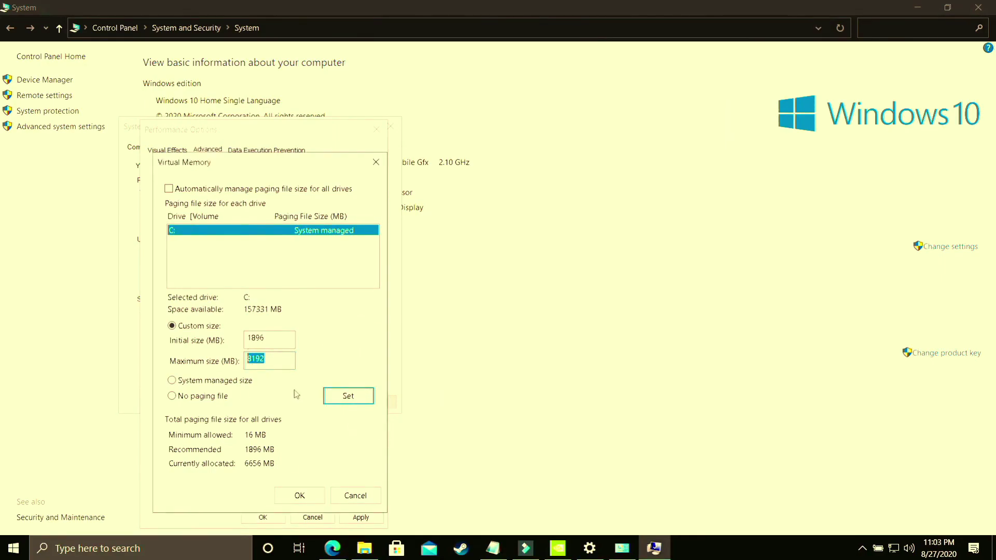
Confirm the virtual memory settings, apply the performance options, and close the system properties to return to the desktop
click(296, 494)
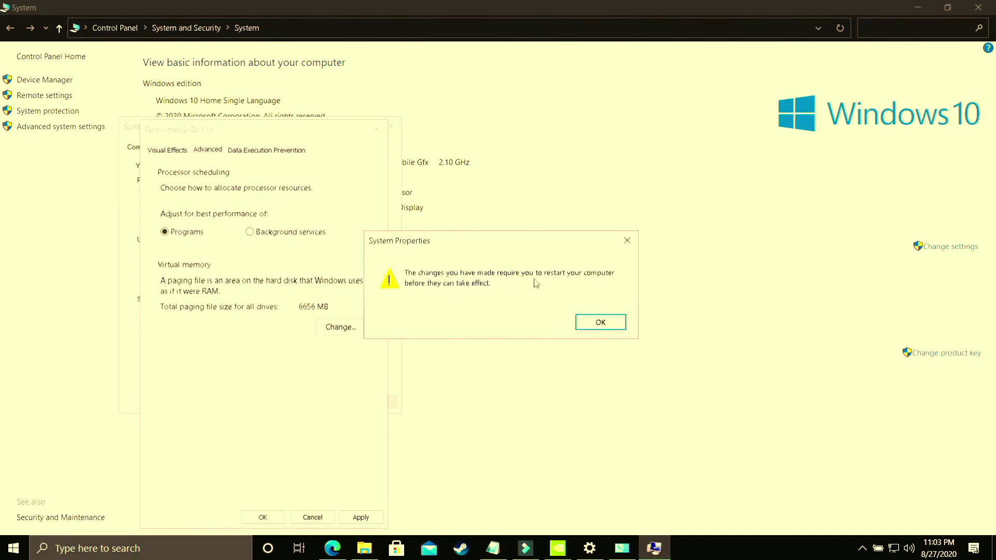
click(618, 320)
click(363, 517)
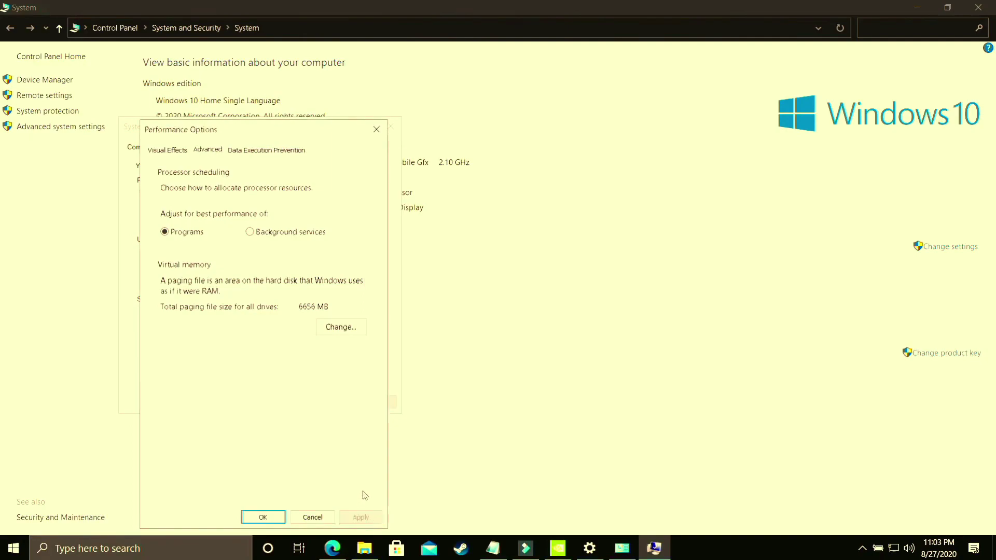
click(262, 518)
click(283, 400)
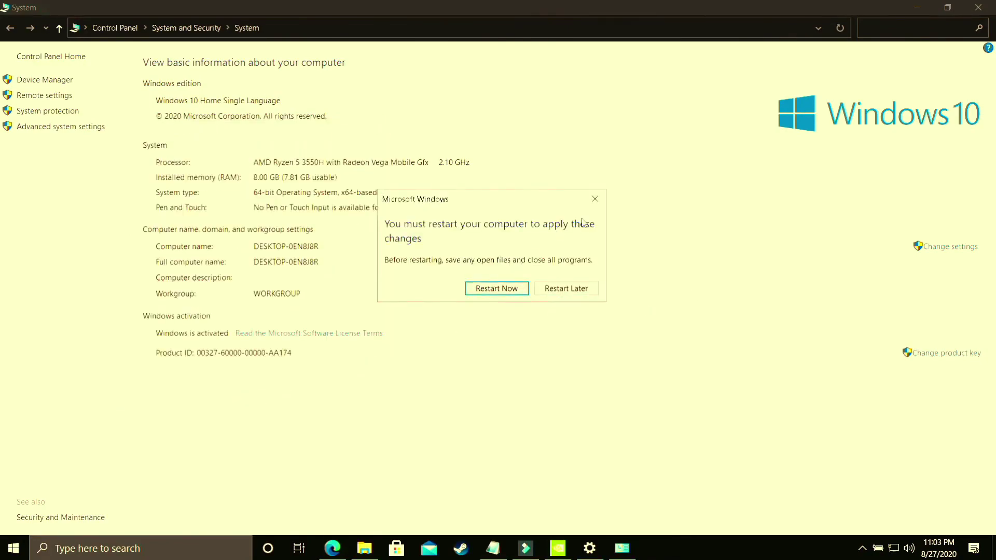
key(super+d)
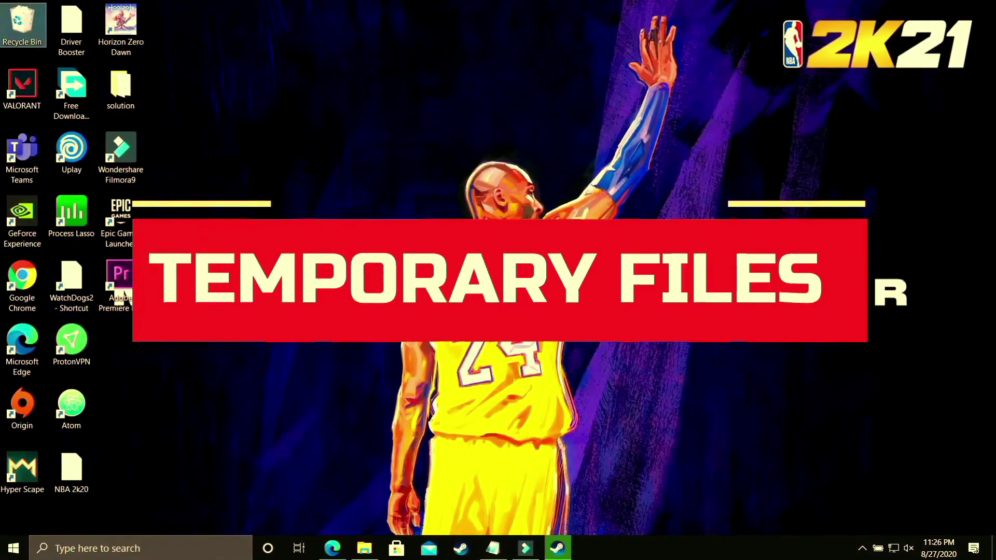
Open the Windows Temp folder with the Run command temp and maximize its window
click(108, 545)
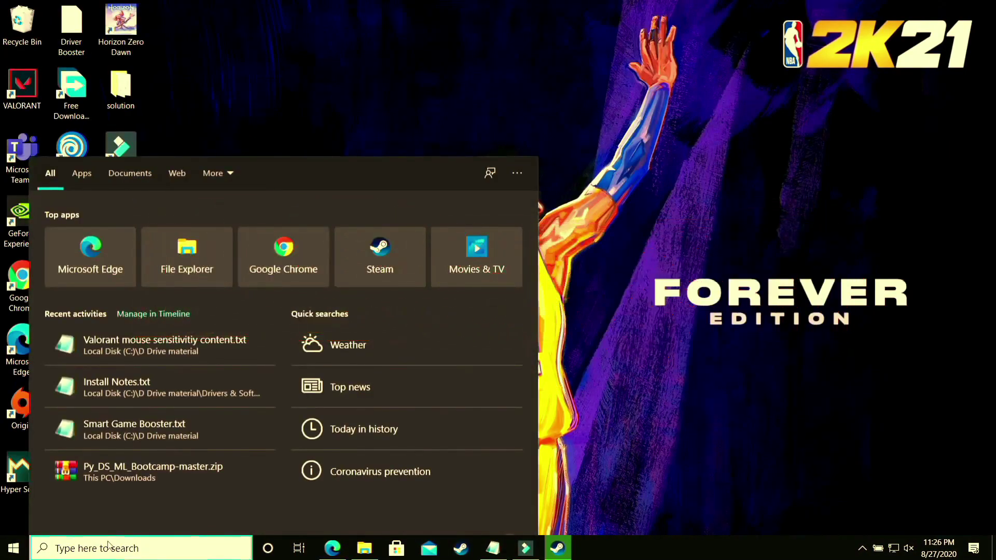
text(run)
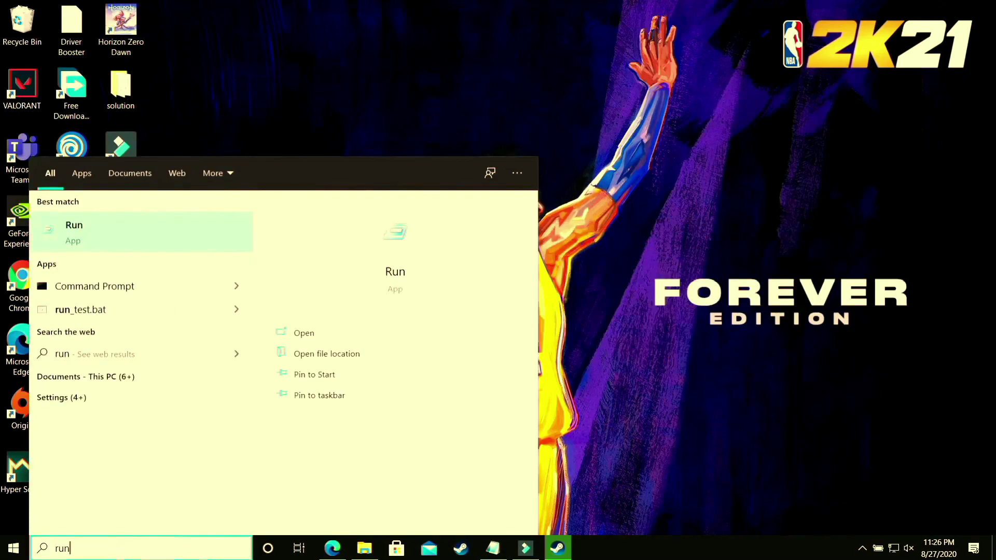
click(102, 231)
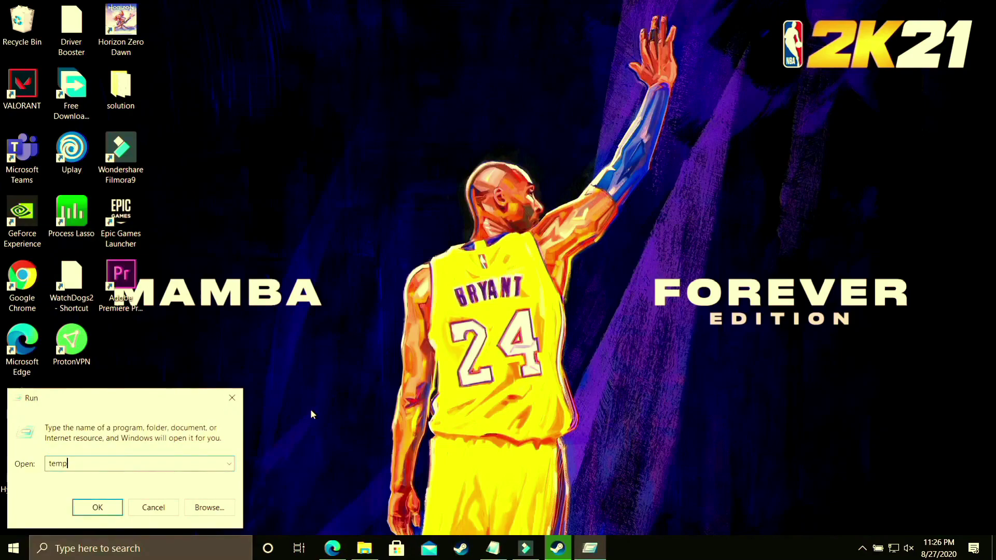
key(Return)
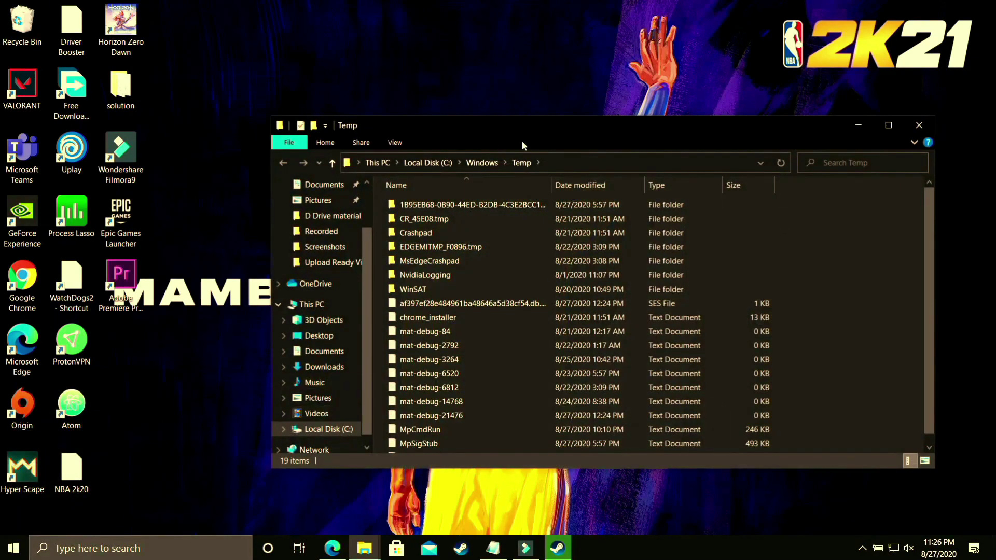
double_click(514, 124)
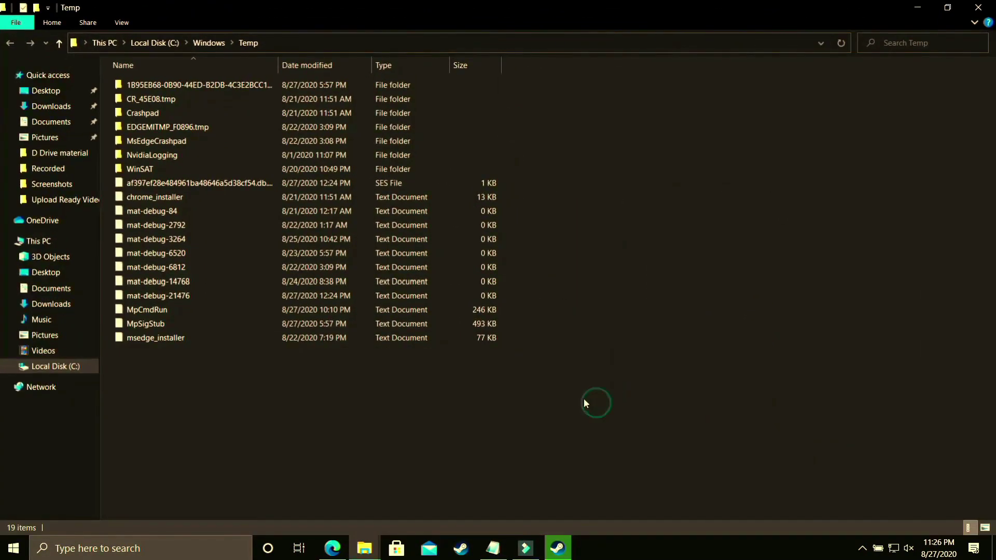
Permanently delete everything in the Windows Temp folder, granting administrator permission for all items, and close the folder
key(ctrl+a)
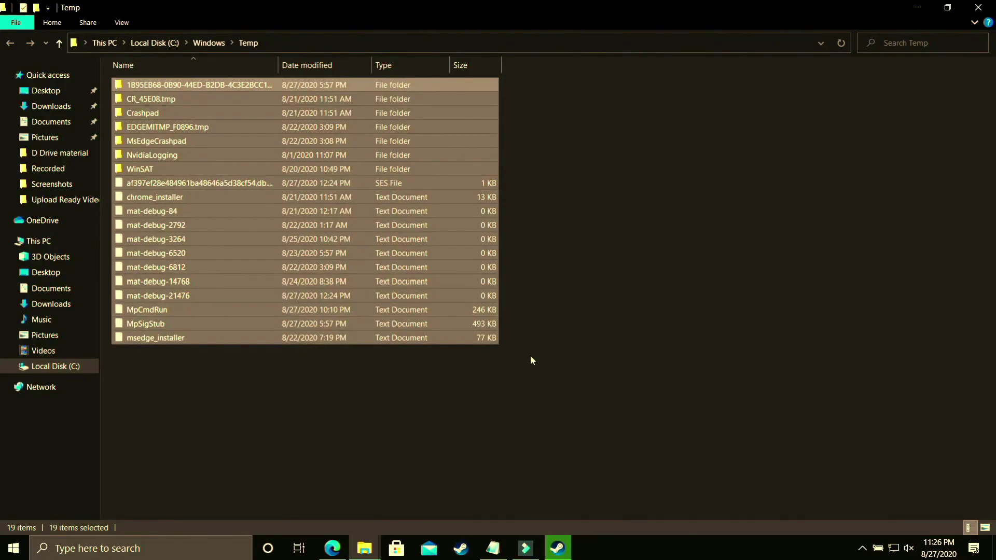
key(shift+Delete)
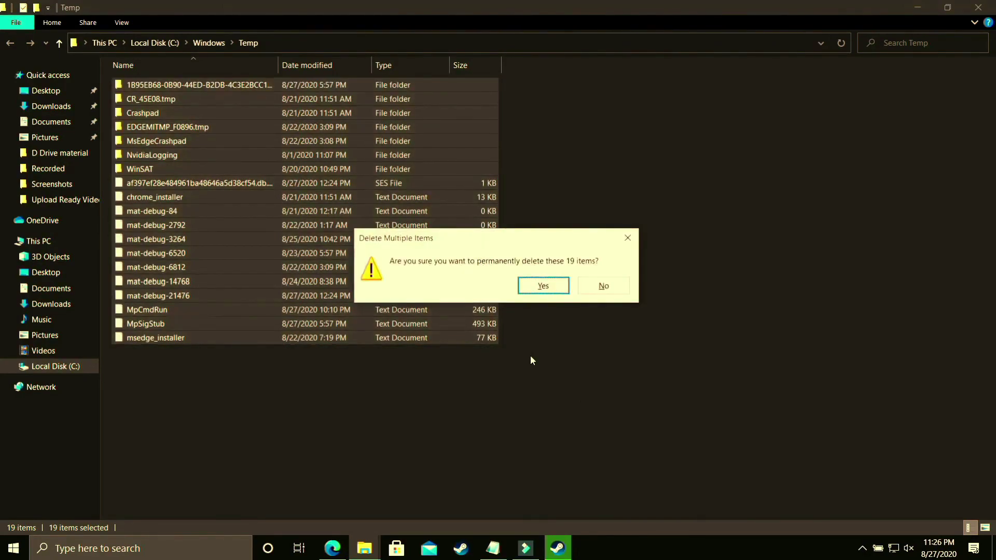
key(Return)
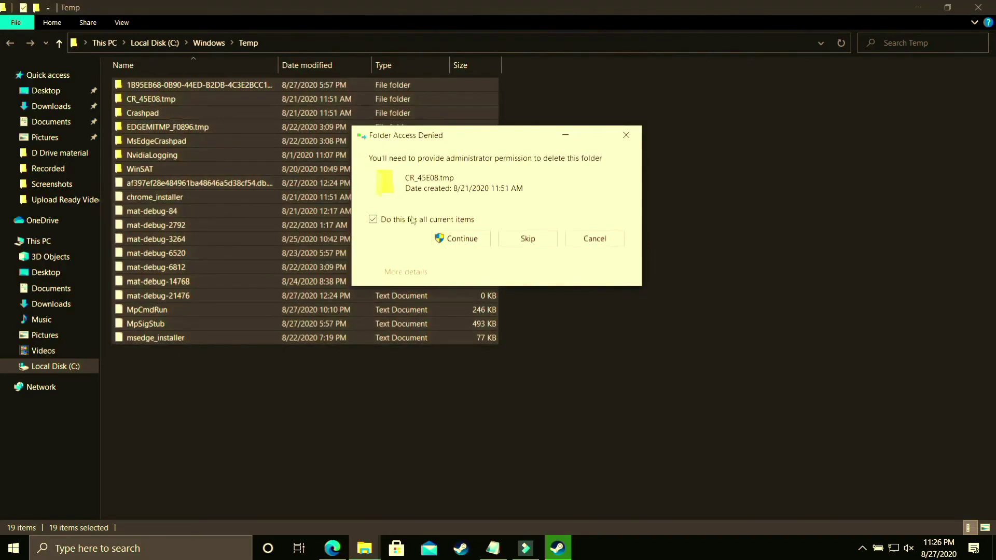
click(460, 238)
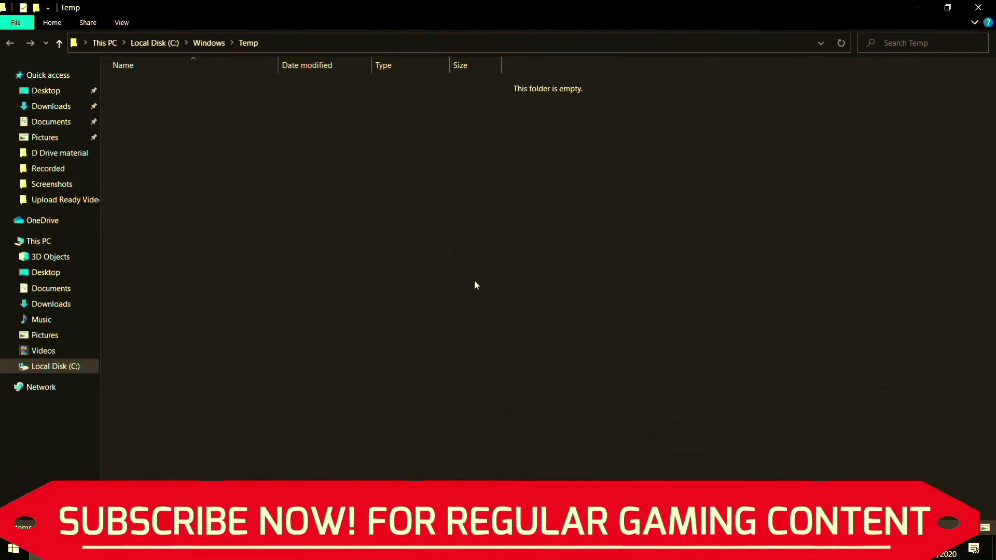
click(978, 8)
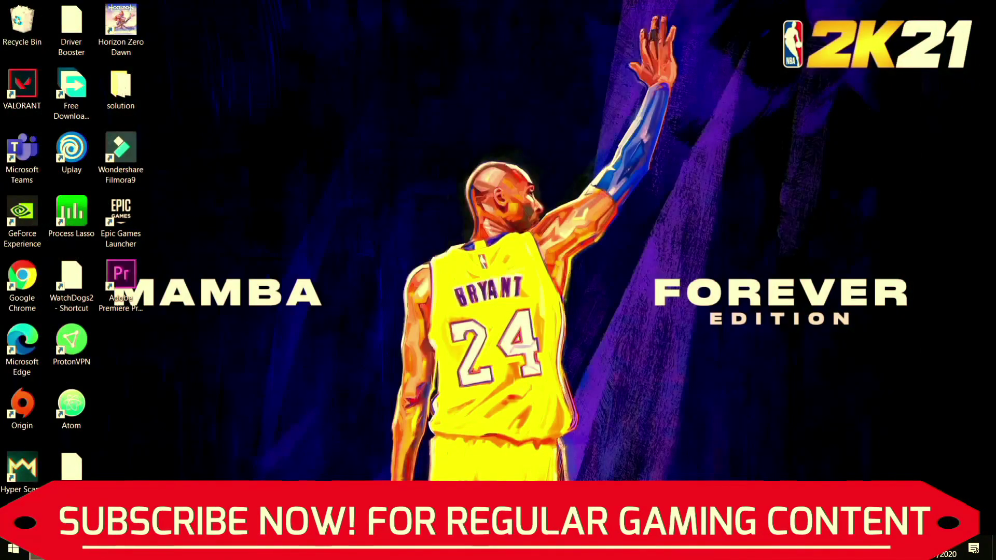
Open the user's local Temp folder with the Run command %temp%
key(super+s)
text(run)
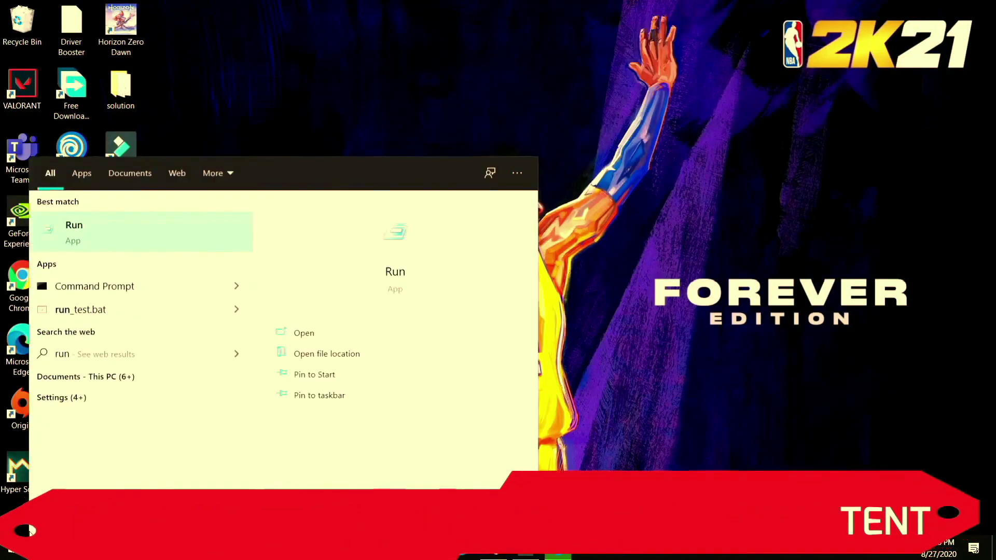
click(83, 232)
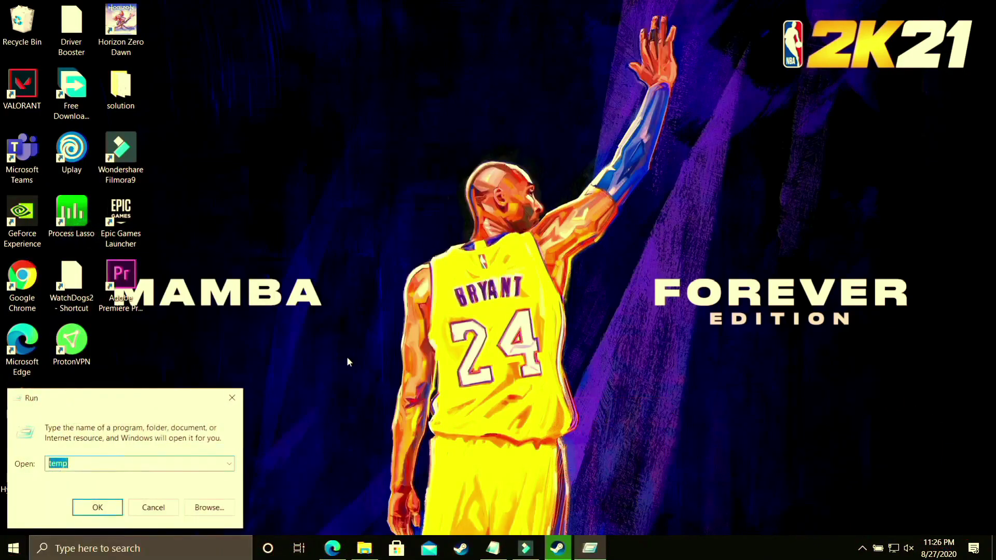
text(%)
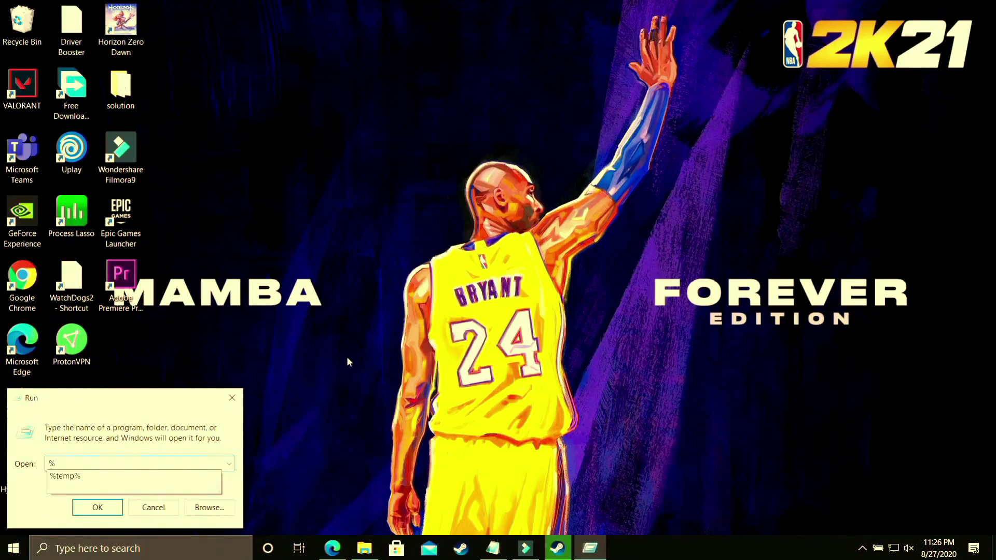
text(temp%)
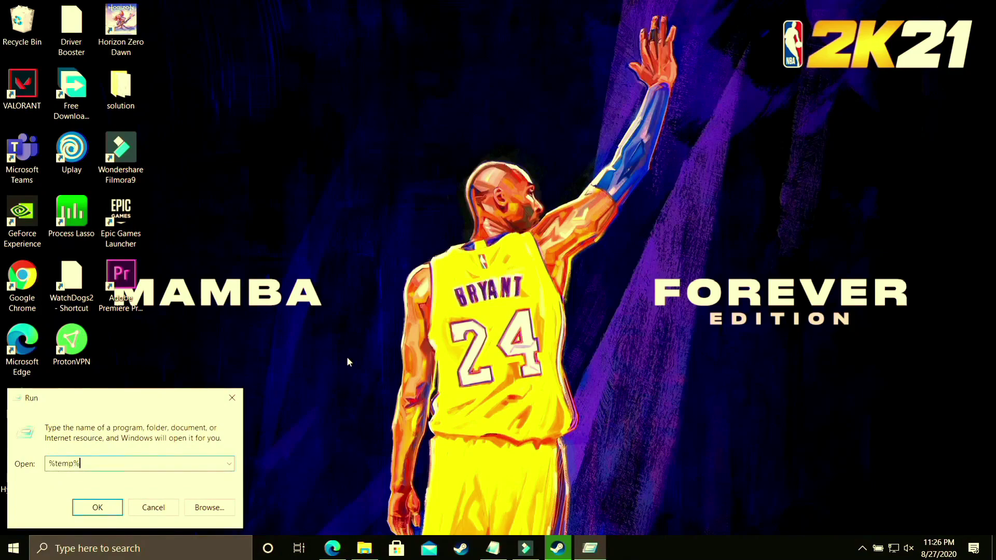
click(99, 507)
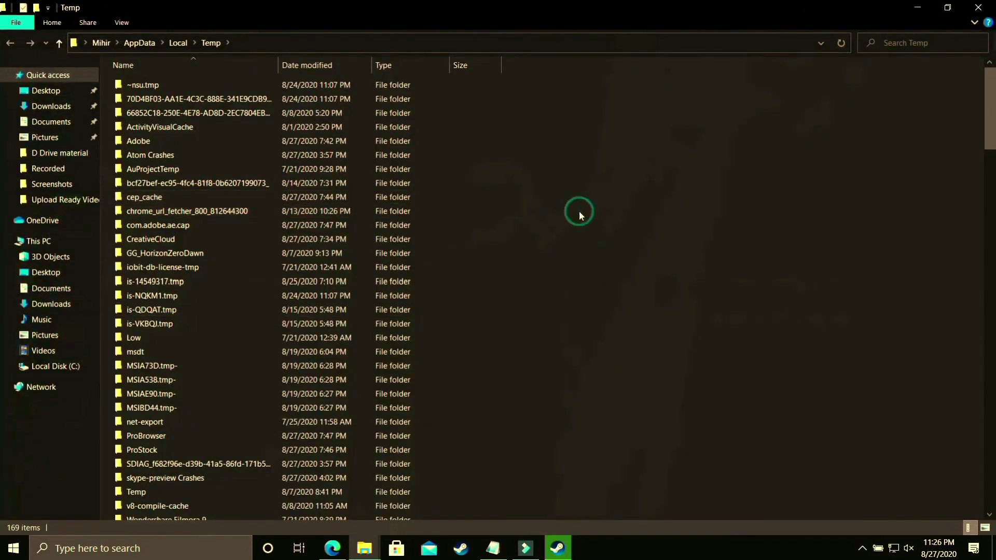
Permanently delete everything in the user's local Temp folder, skipping all items that are in use
key(ctrl+a)
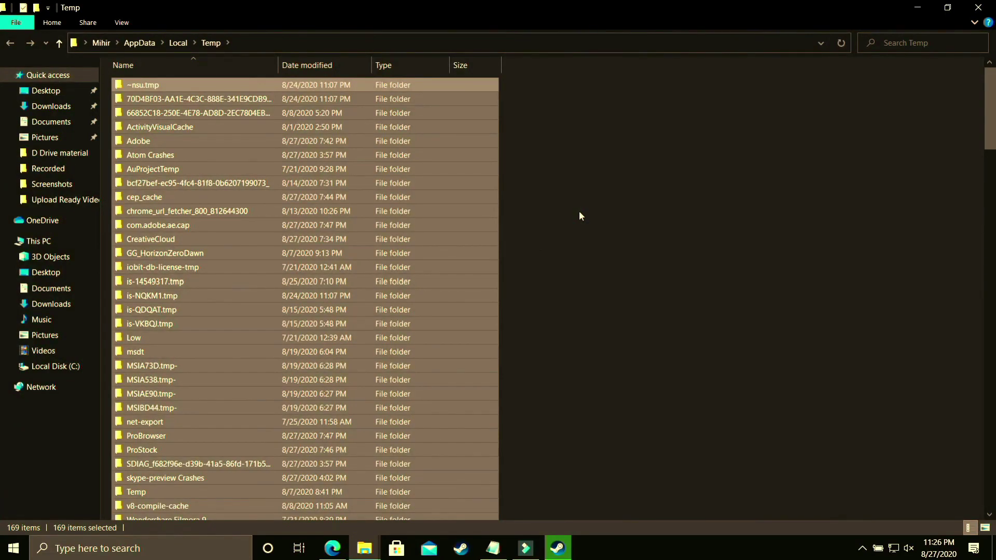
key(shift+Delete)
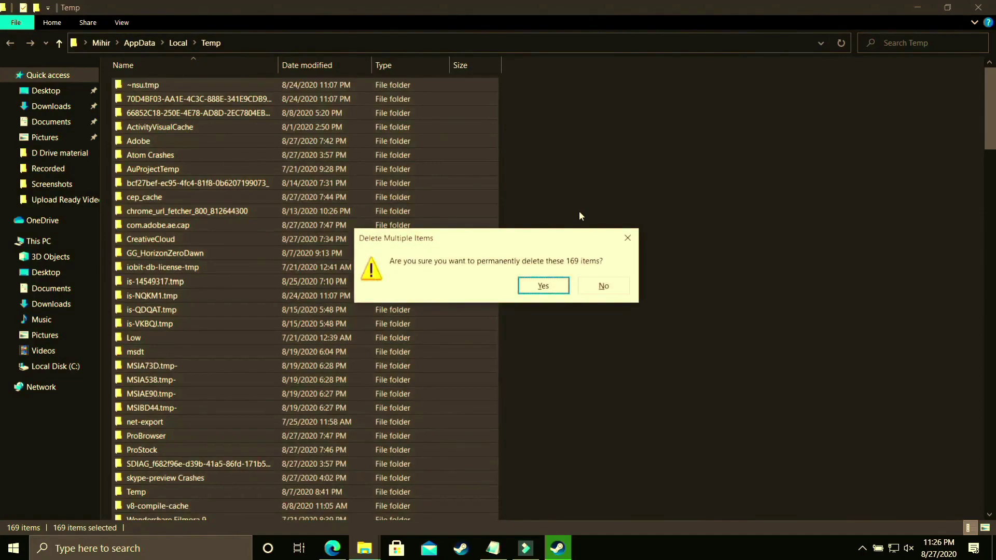
key(Return)
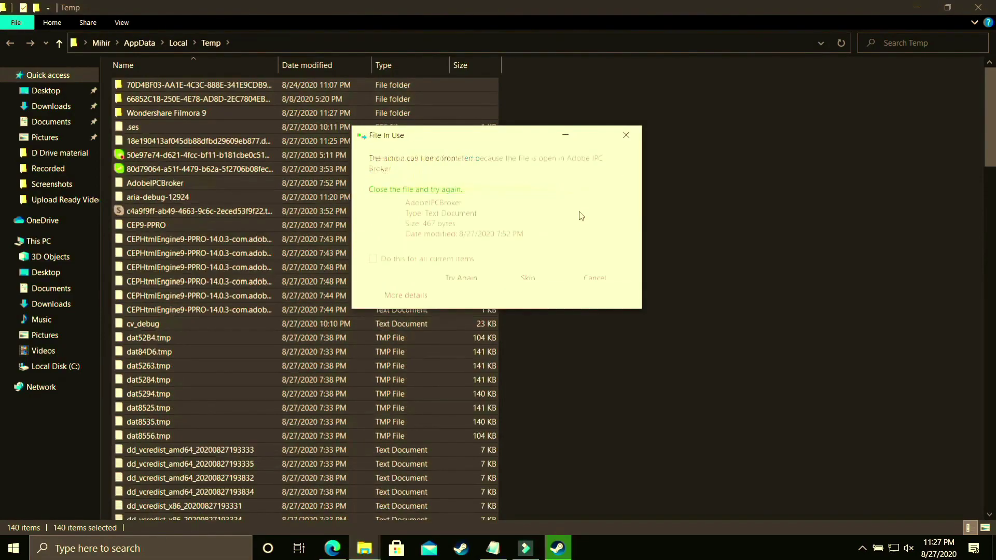
click(421, 259)
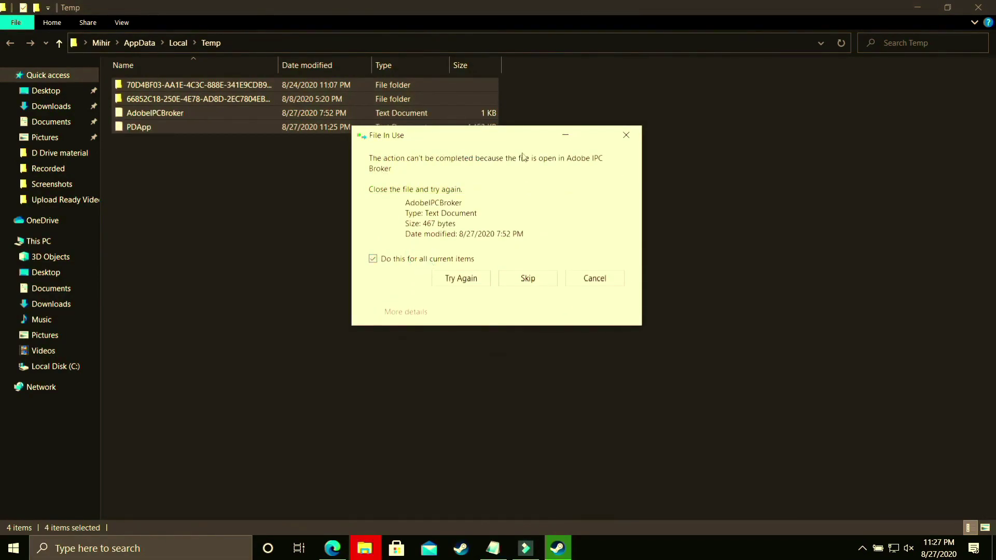
click(528, 278)
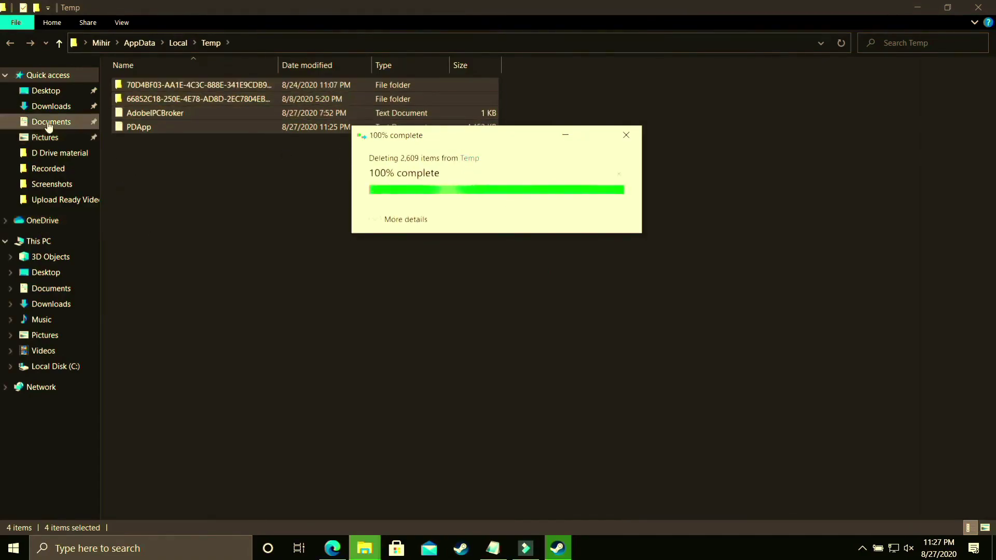
Open the Prefetch folder inside the Windows folder on Local Disk (C:), granting permanent access to it
click(37, 241)
double_click(185, 175)
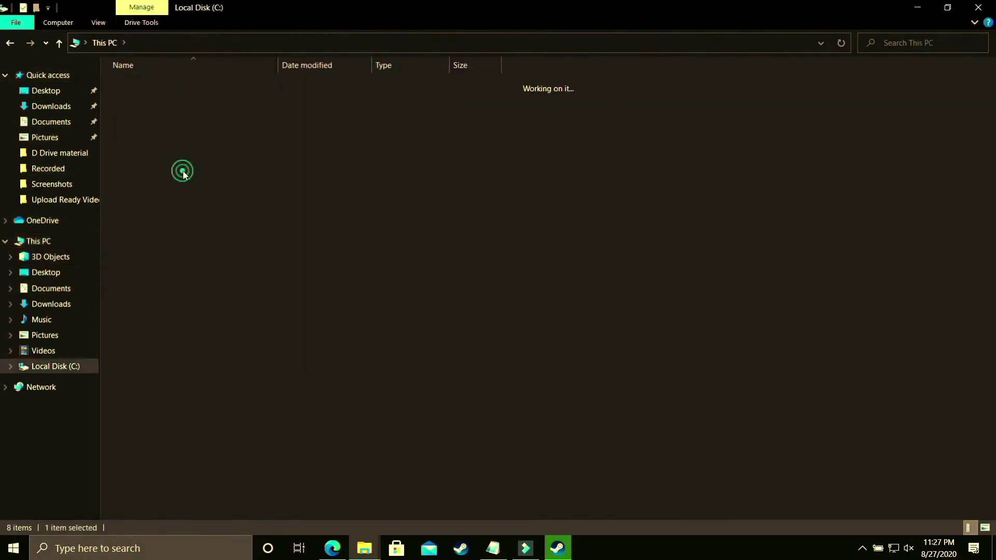
double_click(191, 198)
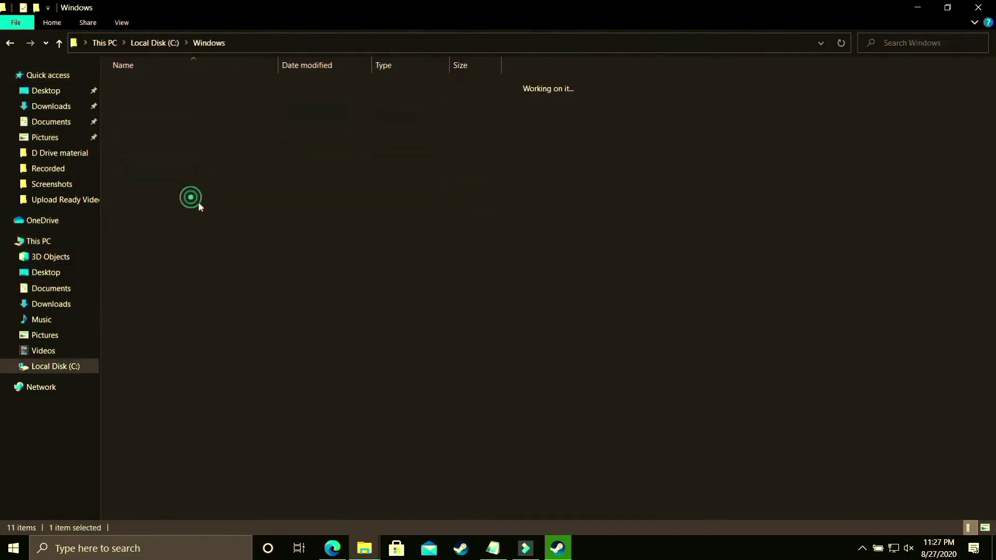
key(p)
key(r)
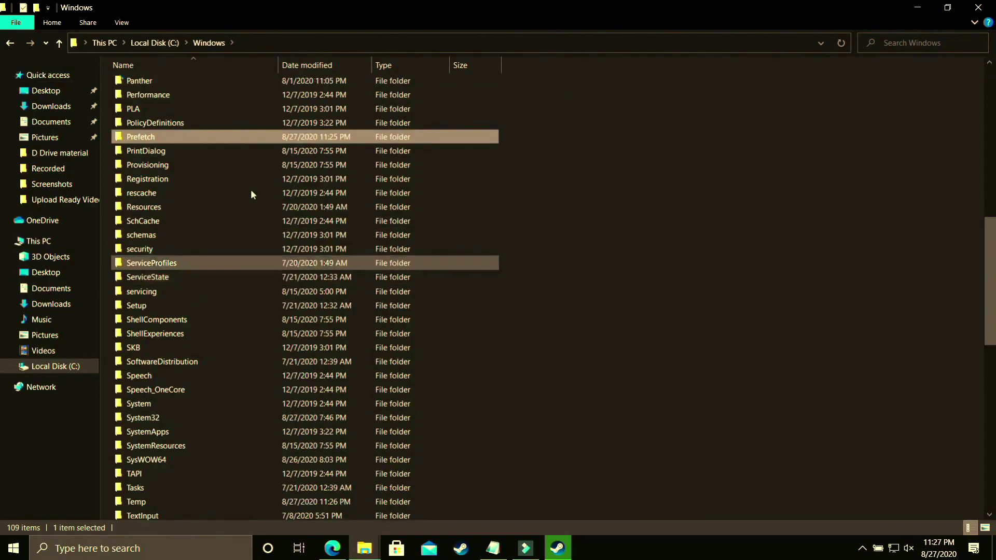
double_click(151, 138)
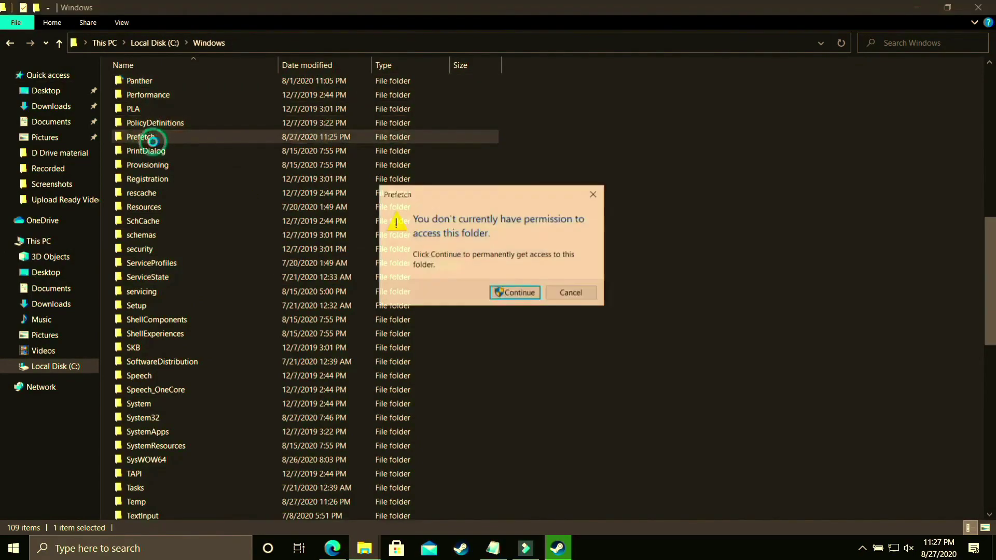
click(515, 293)
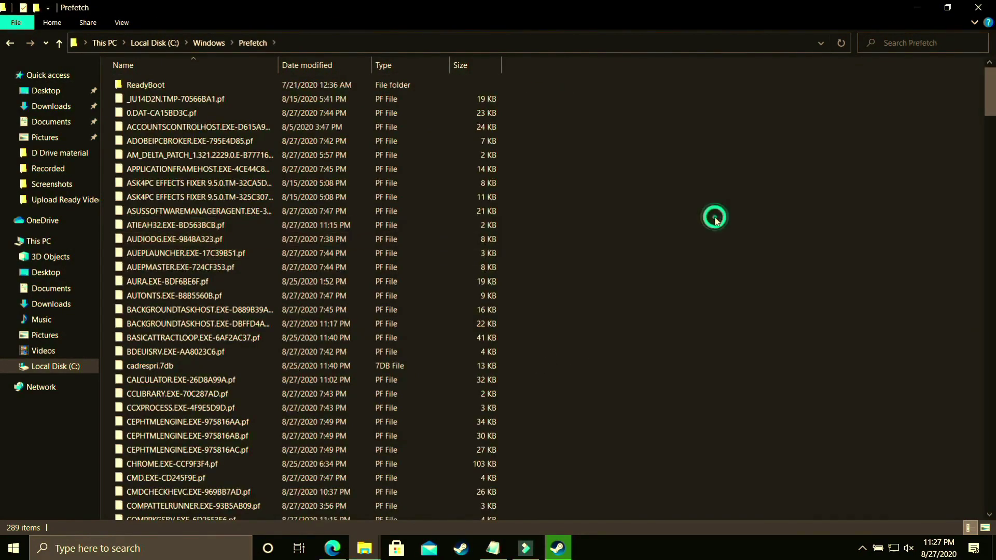
Permanently delete everything in the Prefetch folder, skipping all files in use, and close the folder
key(ctrl+a)
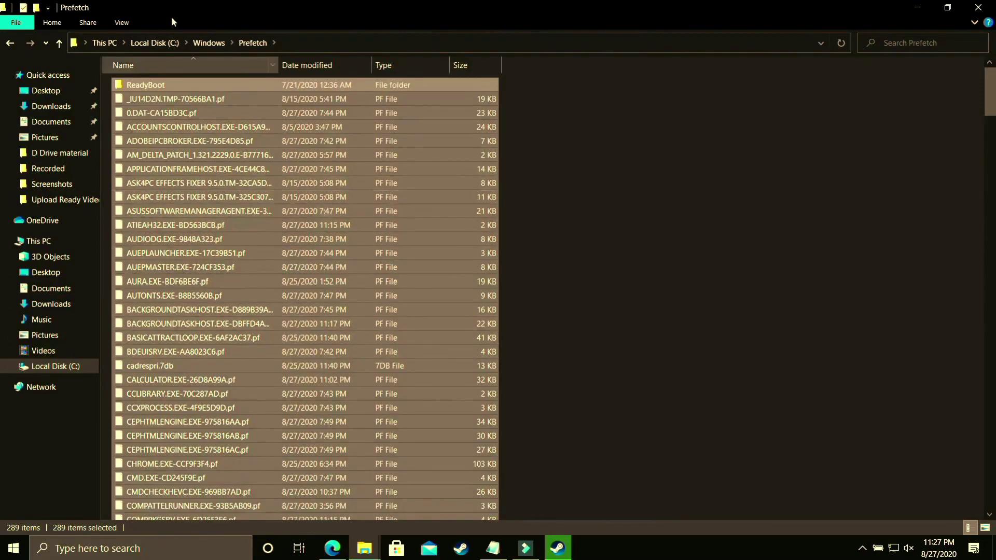
ctrl+click(143, 85)
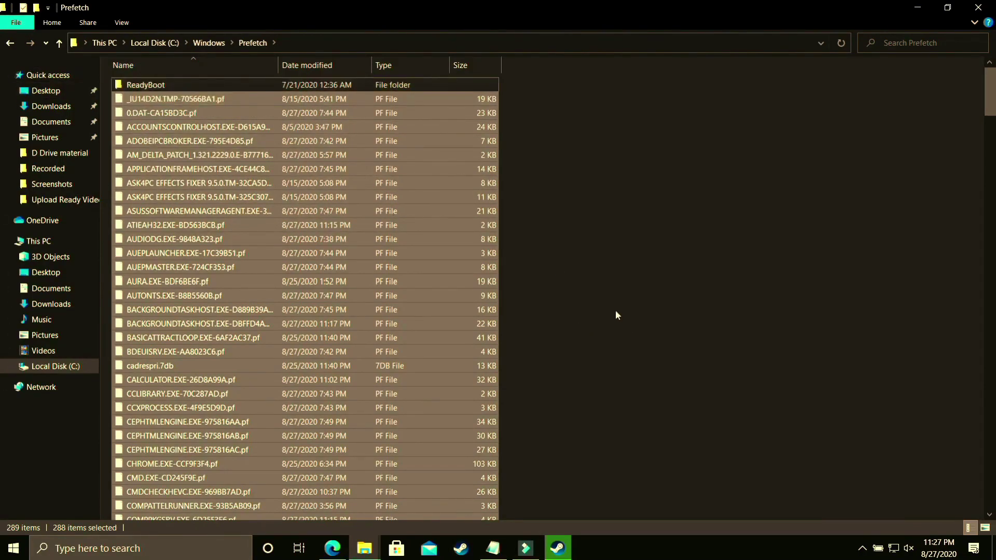
key(ctrl+a)
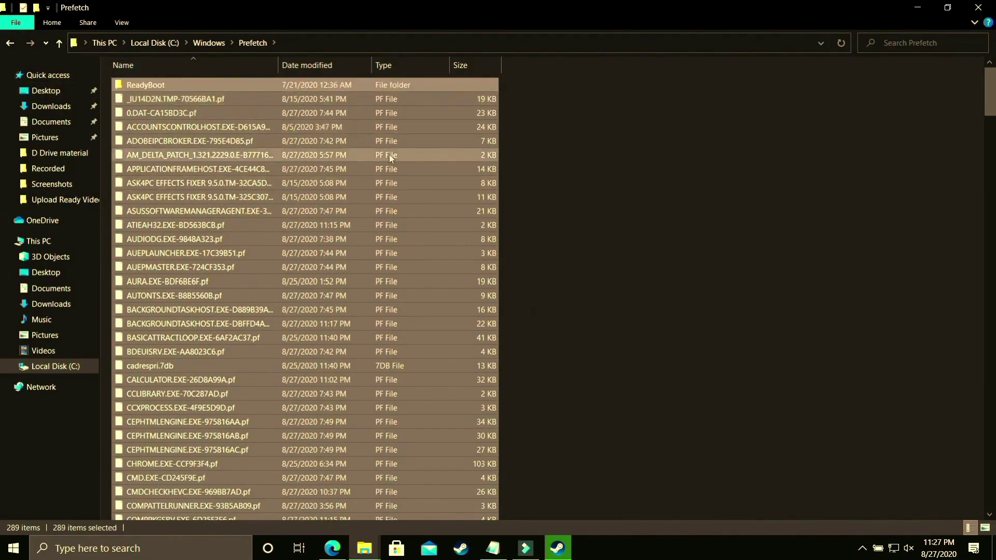
key(shift+Delete)
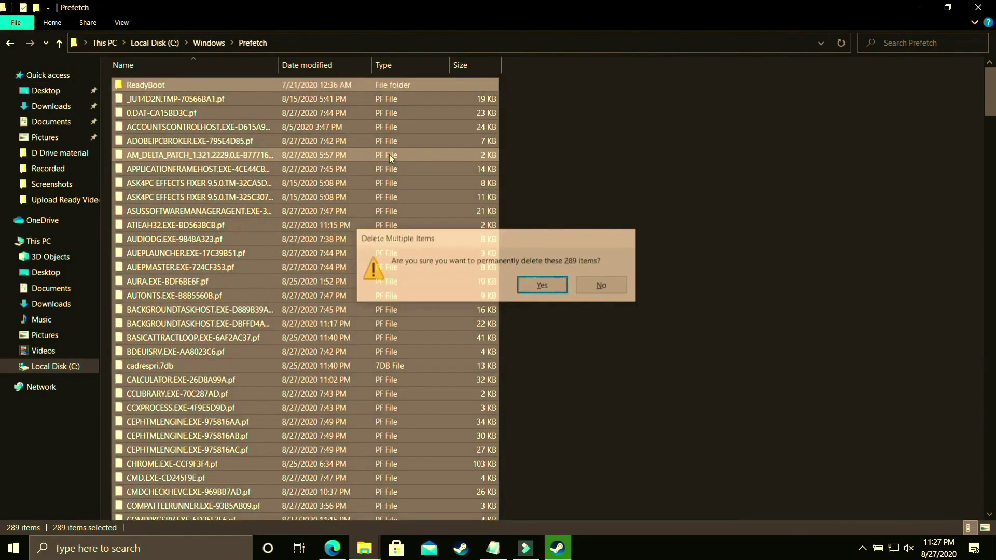
key(Return)
click(438, 249)
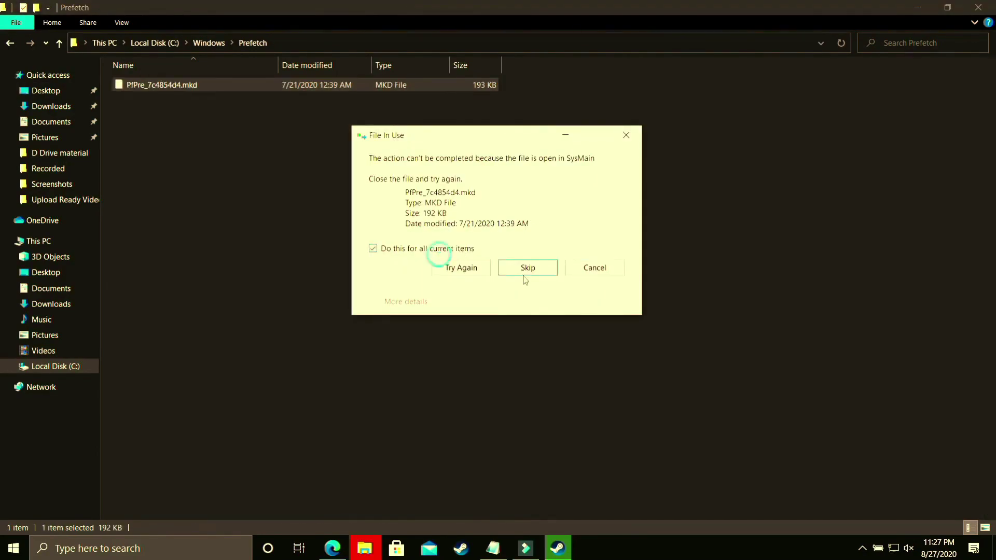
click(526, 269)
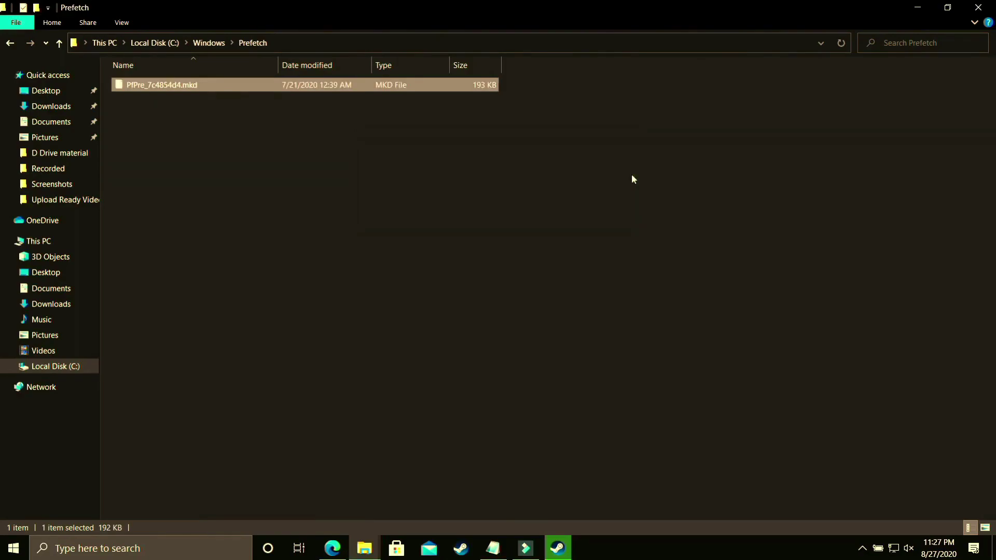
click(978, 8)
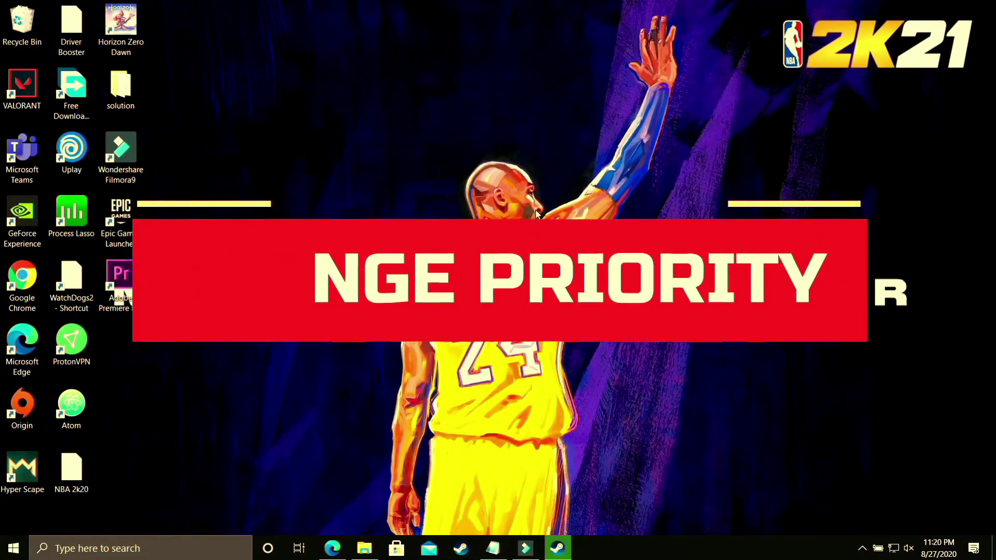
Switch to Steam, launch NBA 2K20 from the library, and minimize the Steam window
click(558, 548)
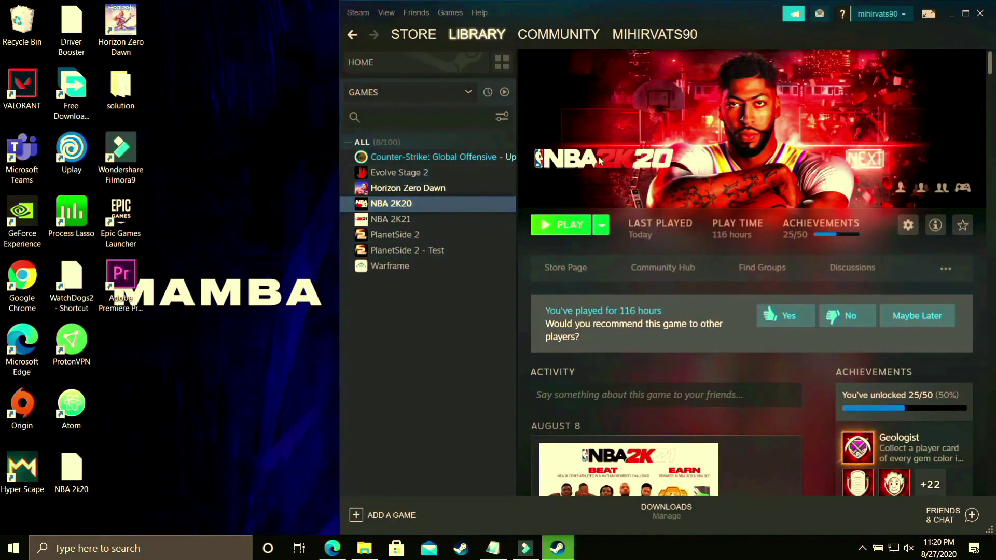
click(559, 226)
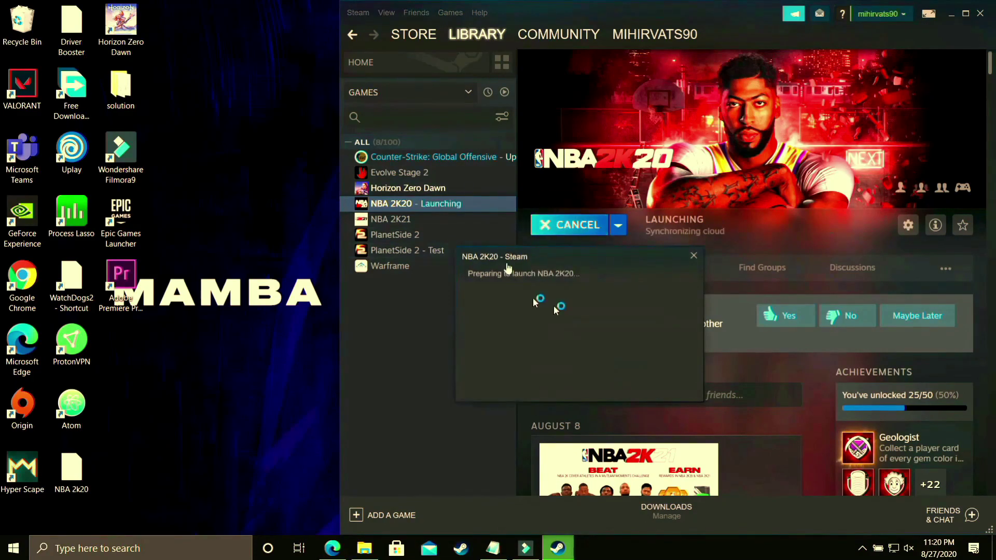
click(954, 16)
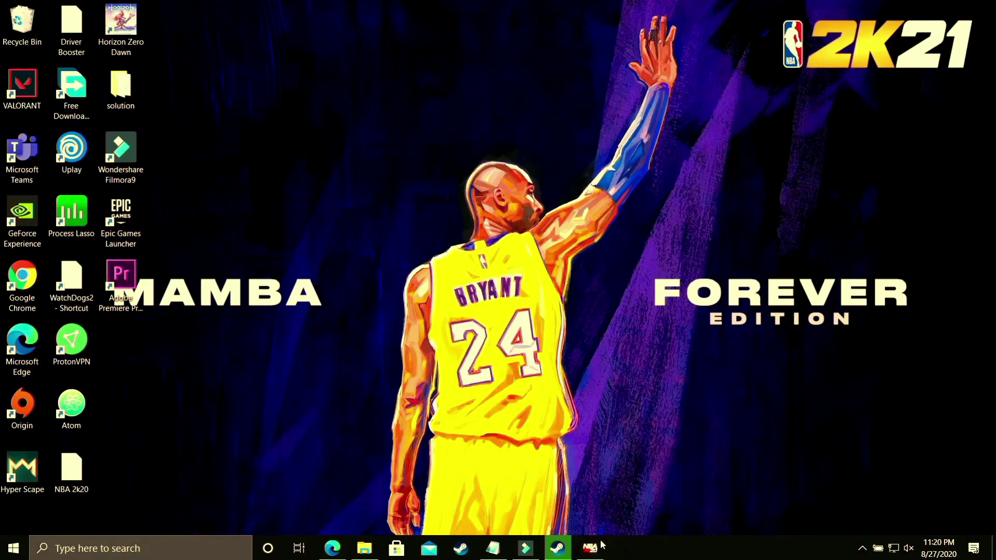
Open Task Manager and go to the process details of the running NBA2K20 app
right_click(695, 554)
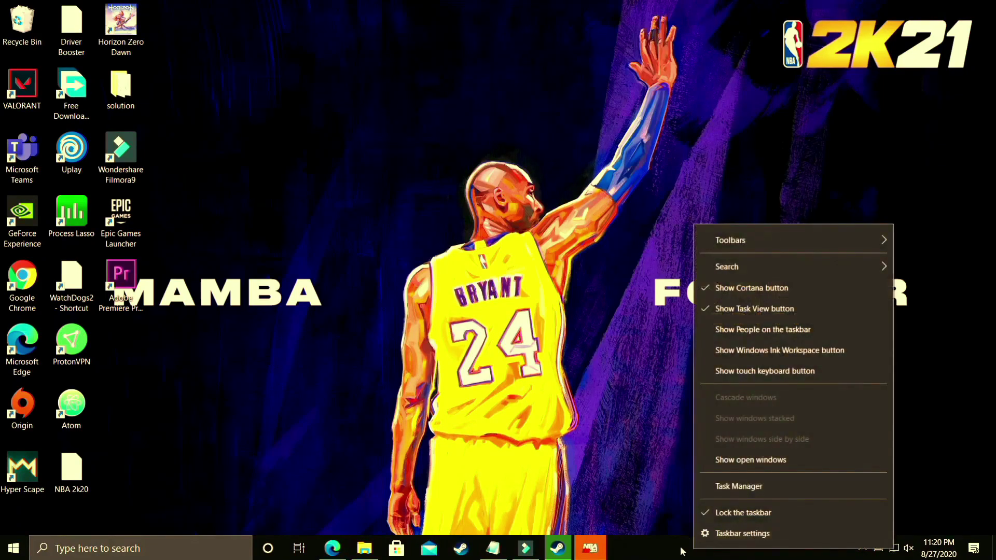
click(745, 488)
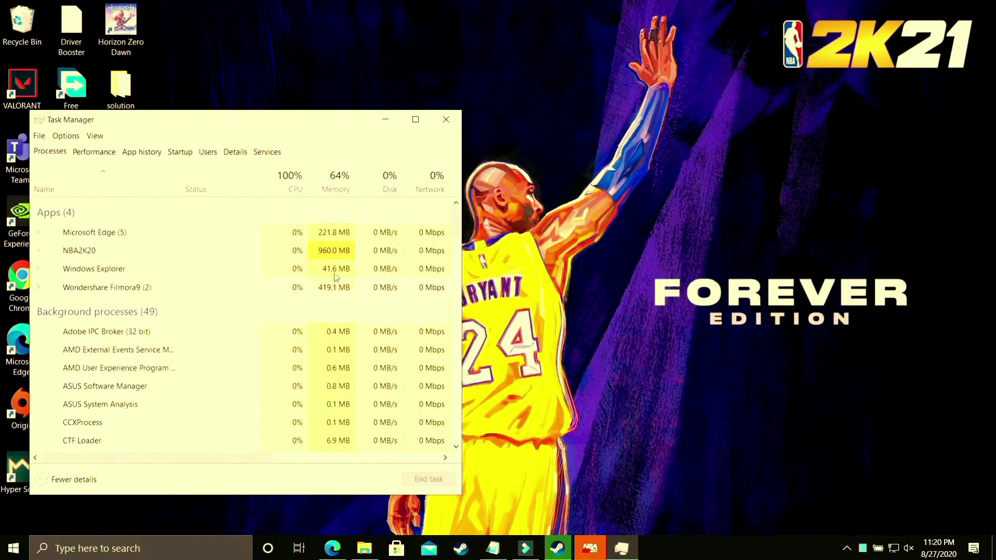
right_click(81, 252)
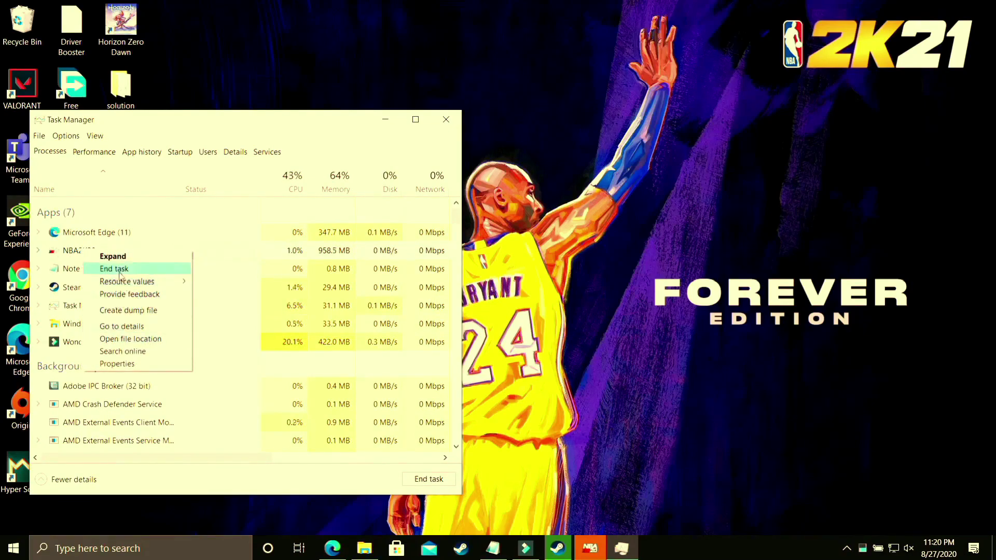
key(Escape)
right_click(58, 257)
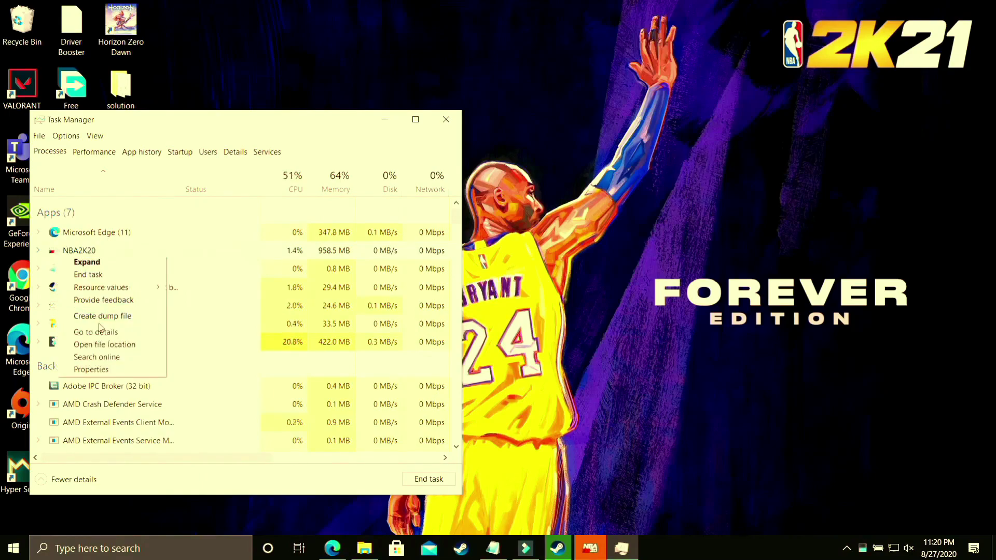
click(94, 332)
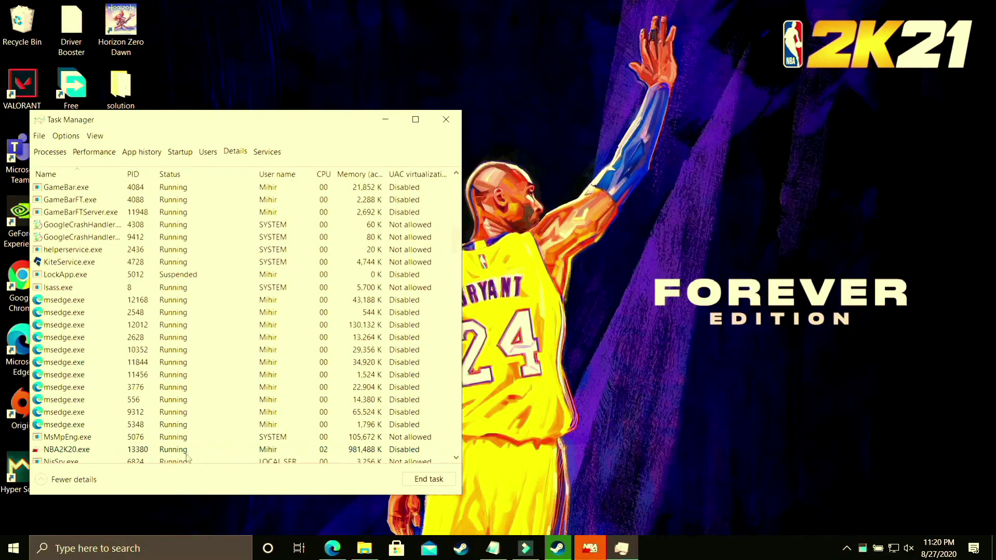
Set the priority of the NBA2K20.exe process to High and confirm the change
right_click(144, 450)
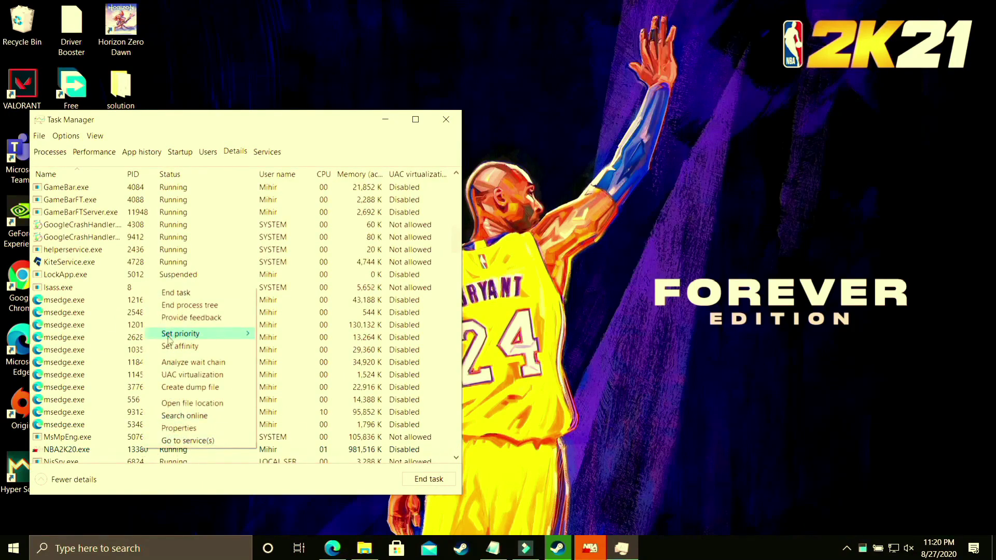
mouse_move(182, 339)
click(302, 345)
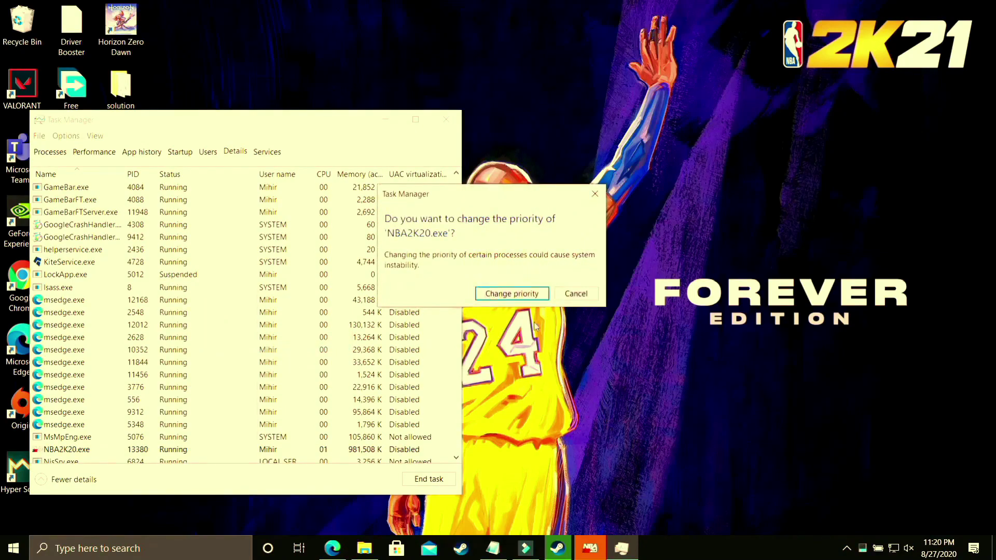
click(506, 297)
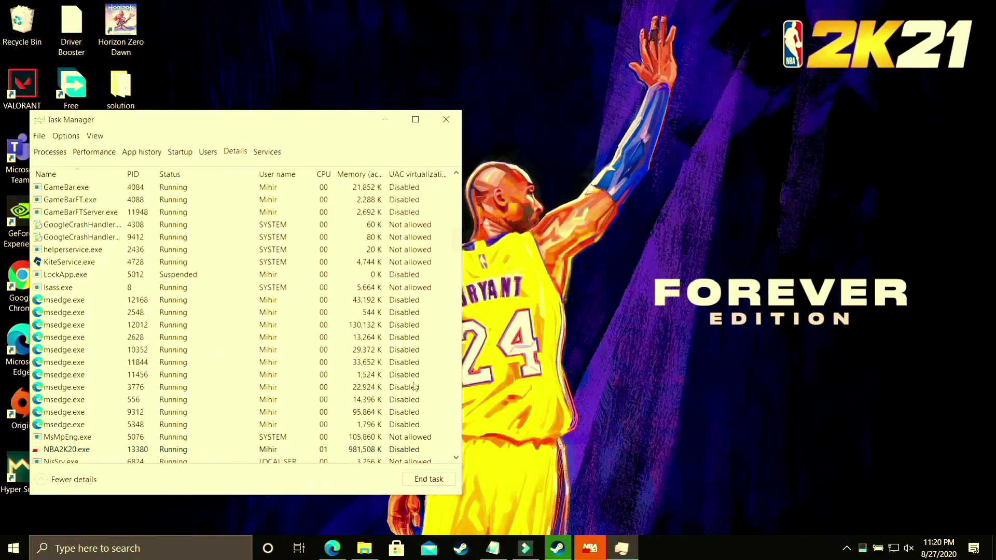
Check the priority assigned to NBA2K20.exe without changing it, and close Task Manager
right_click(155, 449)
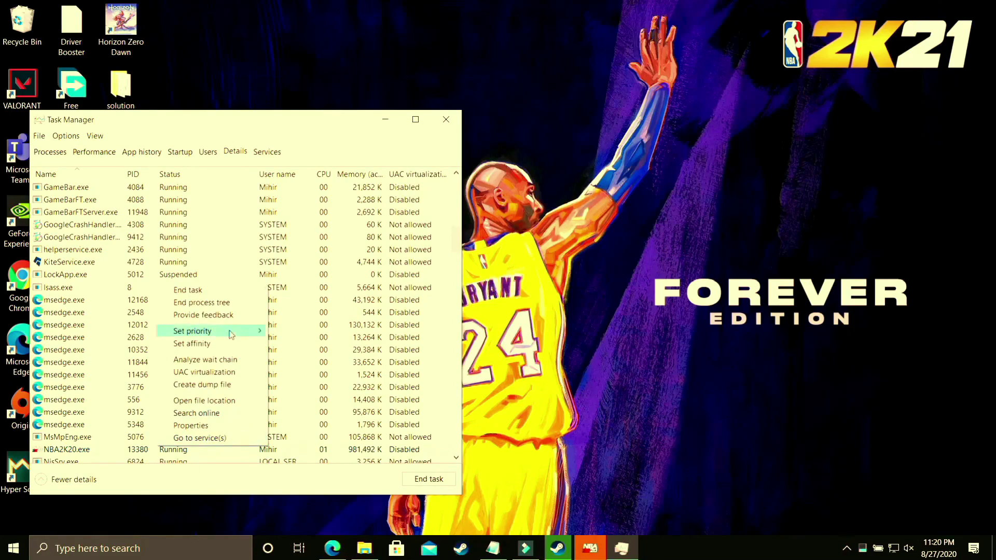
mouse_move(234, 333)
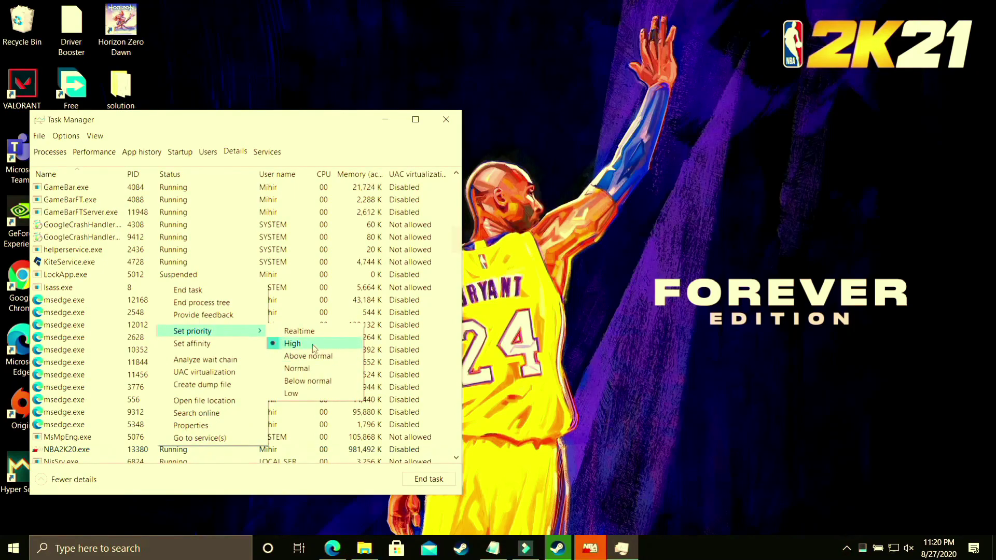
click(521, 131)
click(446, 119)
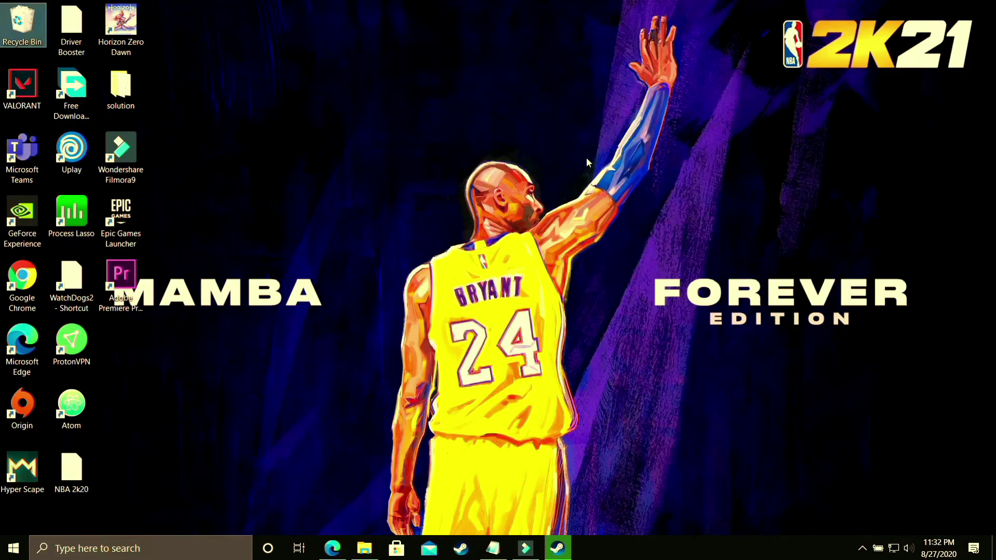
Switch to Microsoft Edge and look through the Bing search results for driver updater
click(332, 548)
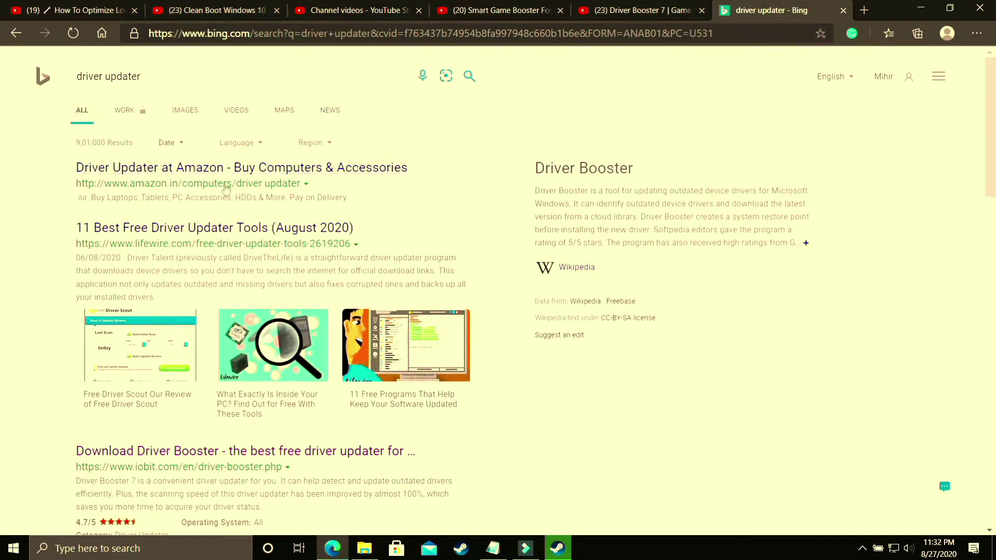
scroll(518, 327, down, 4)
scroll(579, 344, down, 7)
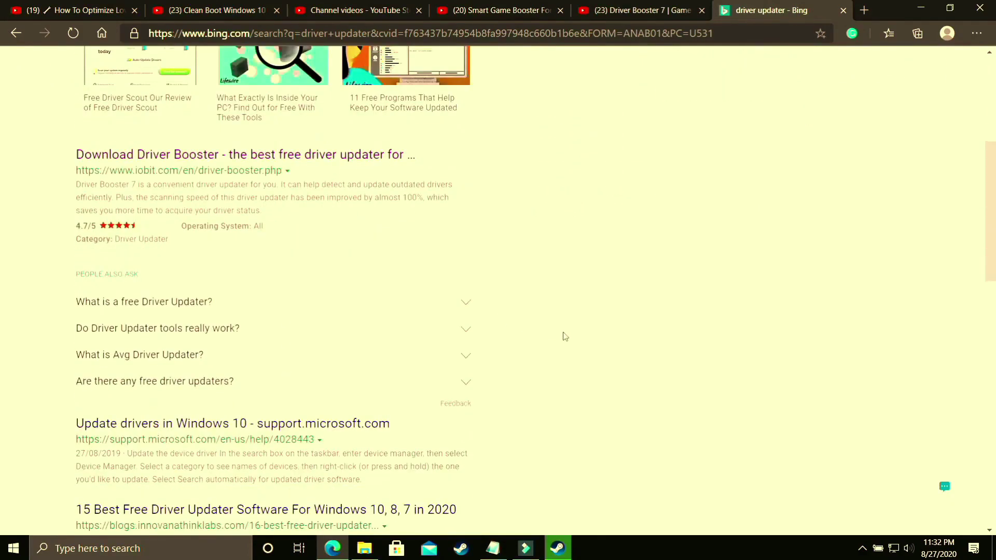
scroll(485, 340, down, 7)
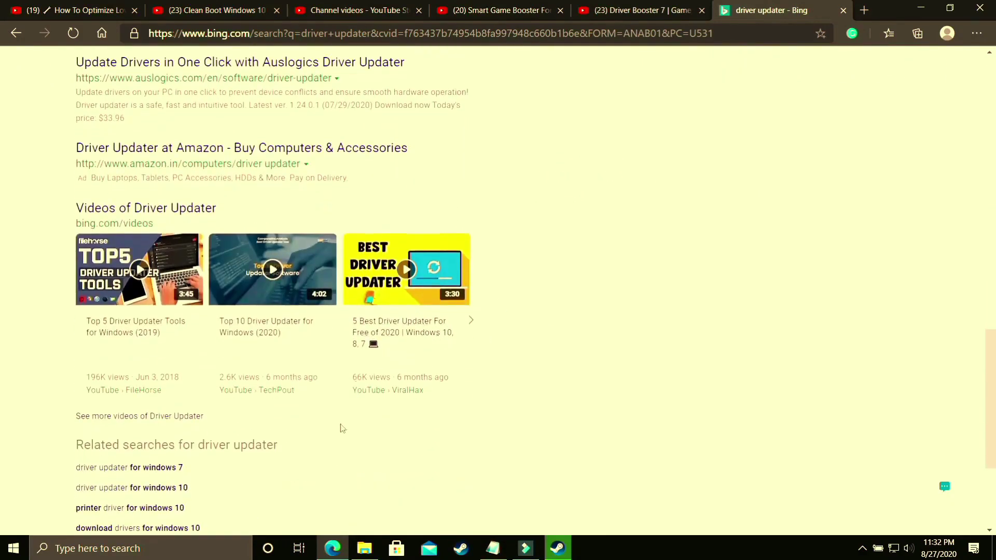
scroll(457, 275, up, 18)
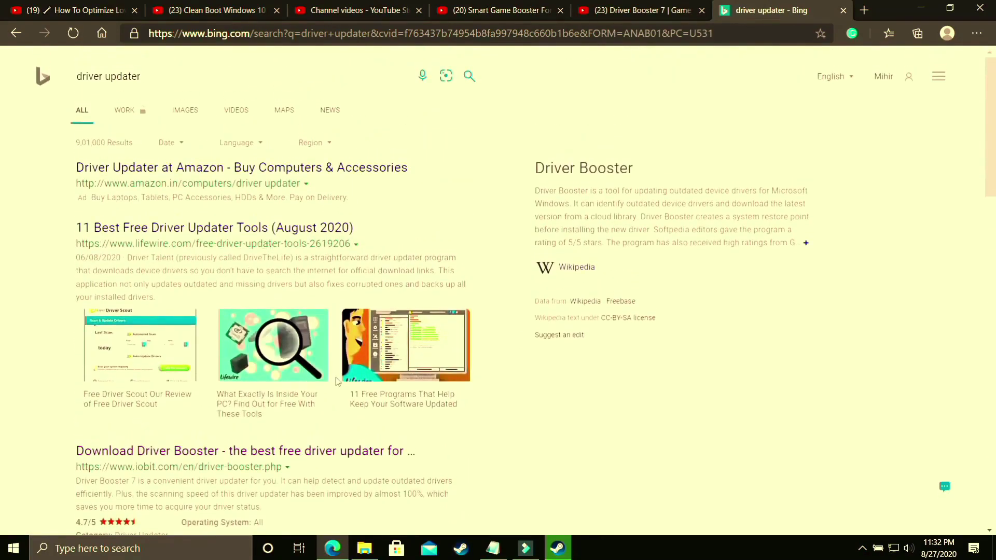
scroll(336, 381, down, 14)
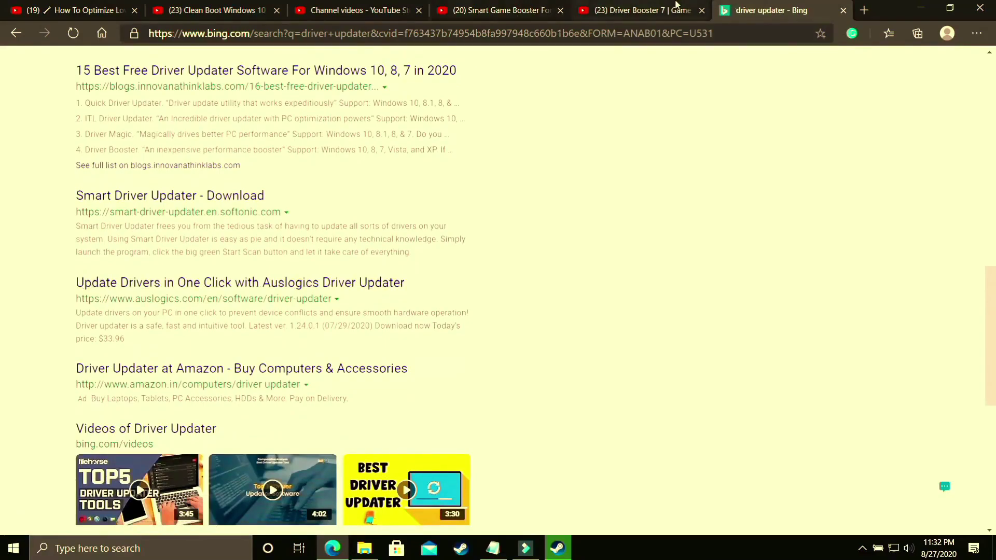
Show the already open YouTube video about Driver Booster 7 and examine its title
click(637, 11)
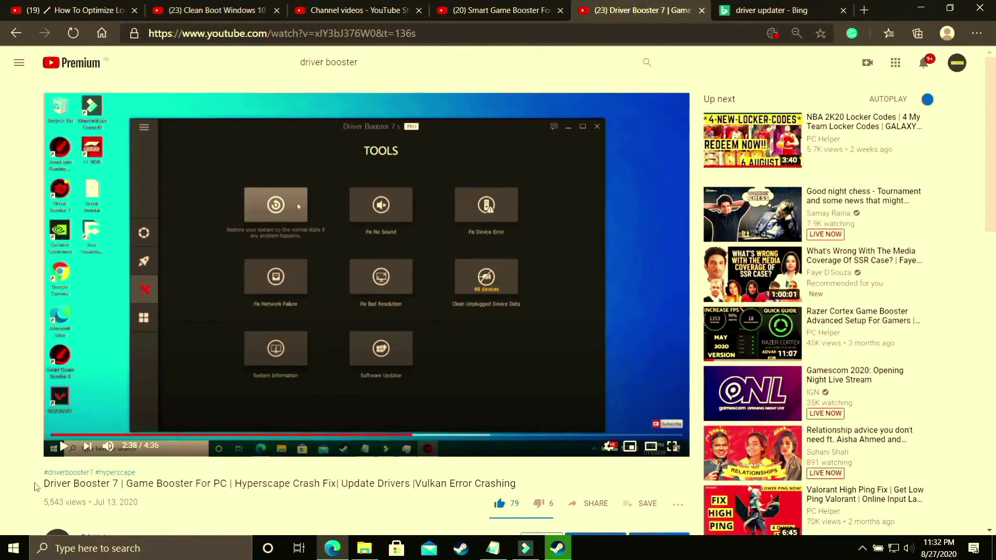
drag(53, 492, 140, 504)
click(196, 483)
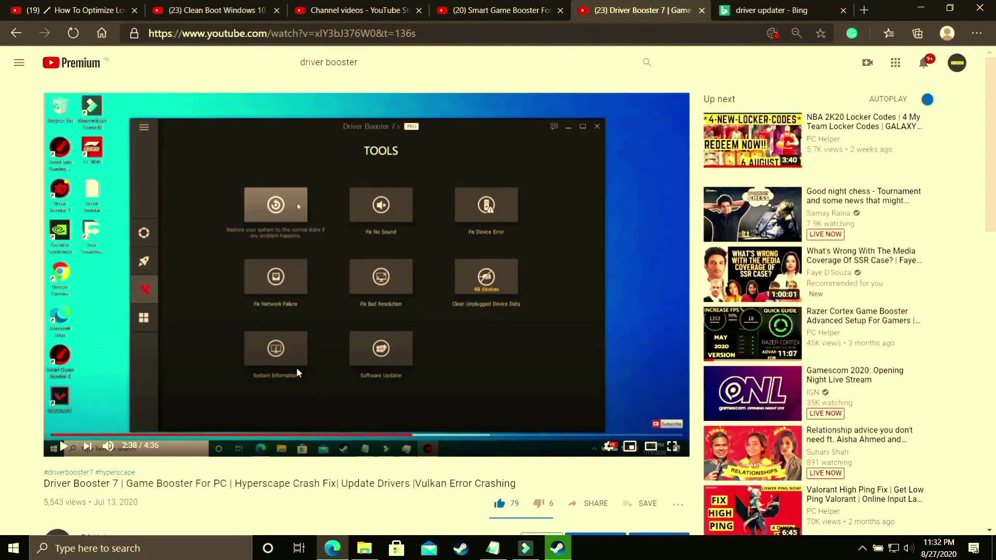